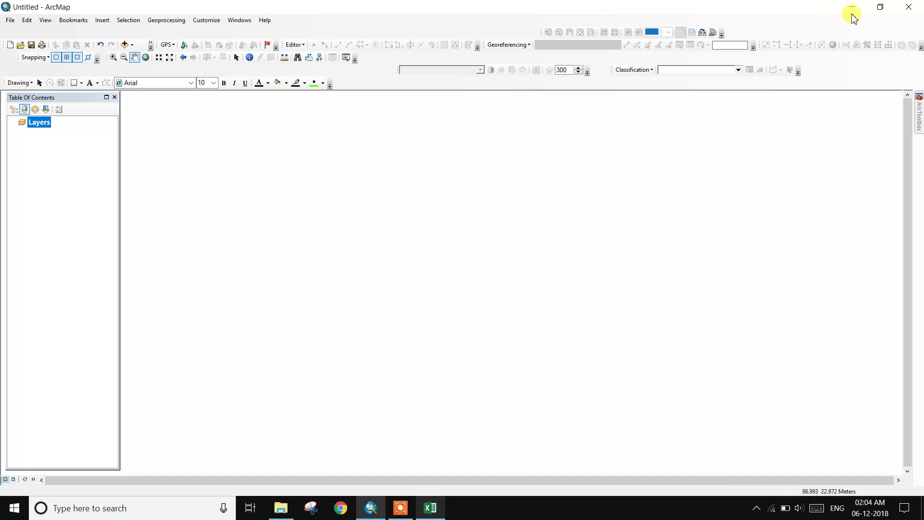
# Step: Switch to Excel to view the ID, latitude, longitude and altitude columns of Data for Interpolation, and return to ArcMap
pyautogui.click(432, 506)
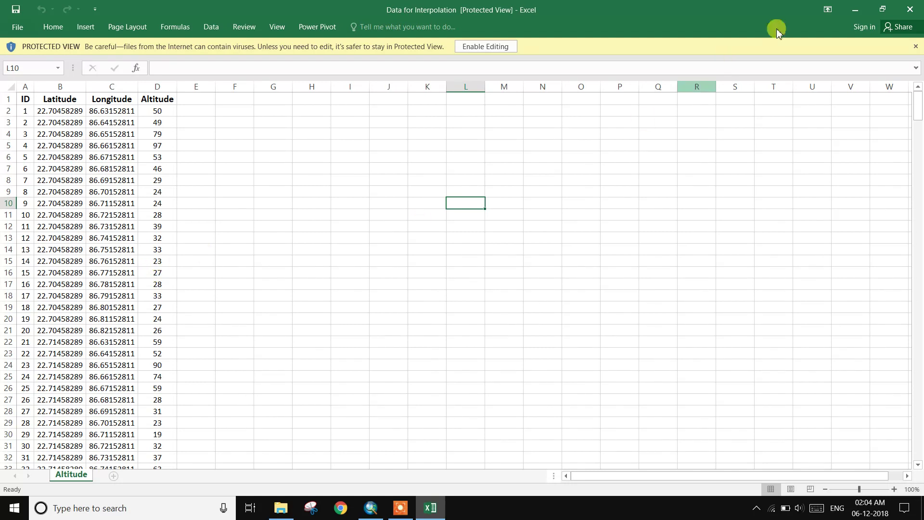
pyautogui.click(856, 9)
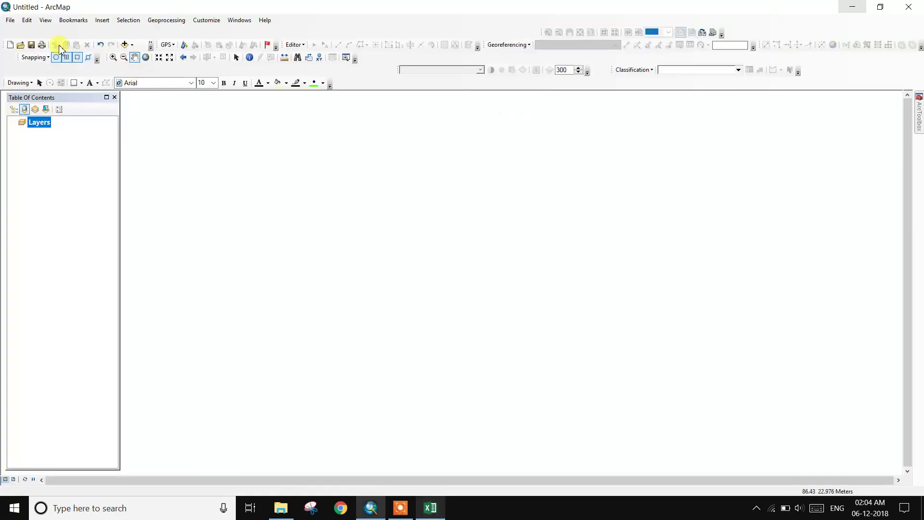
pyautogui.click(10, 20)
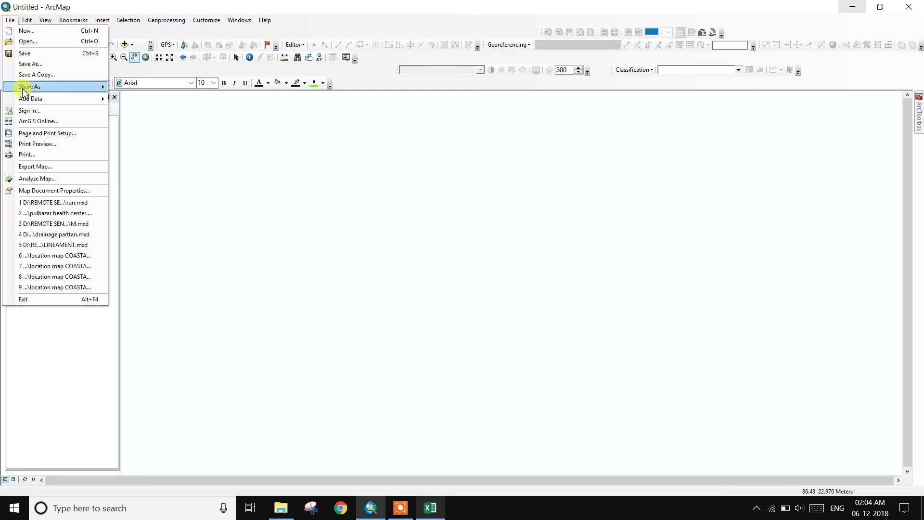
pyautogui.moveTo(30, 100)
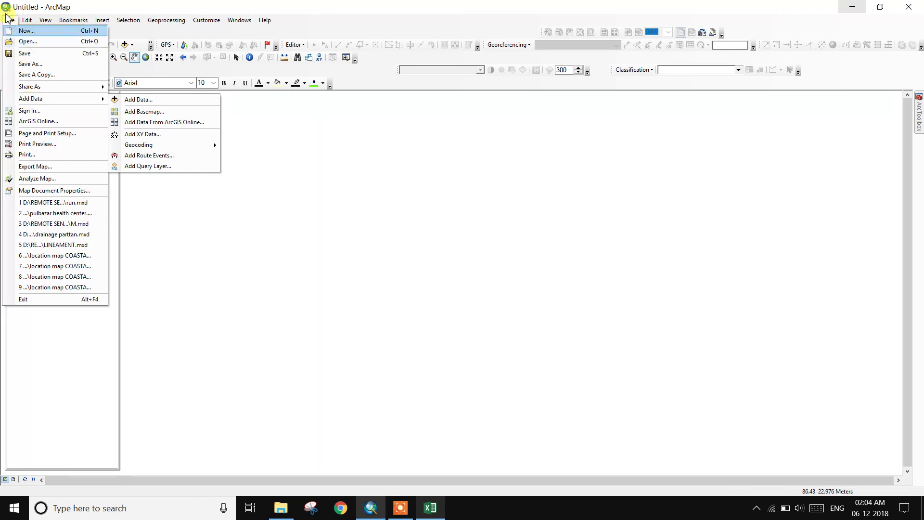
pyautogui.click(99, 334)
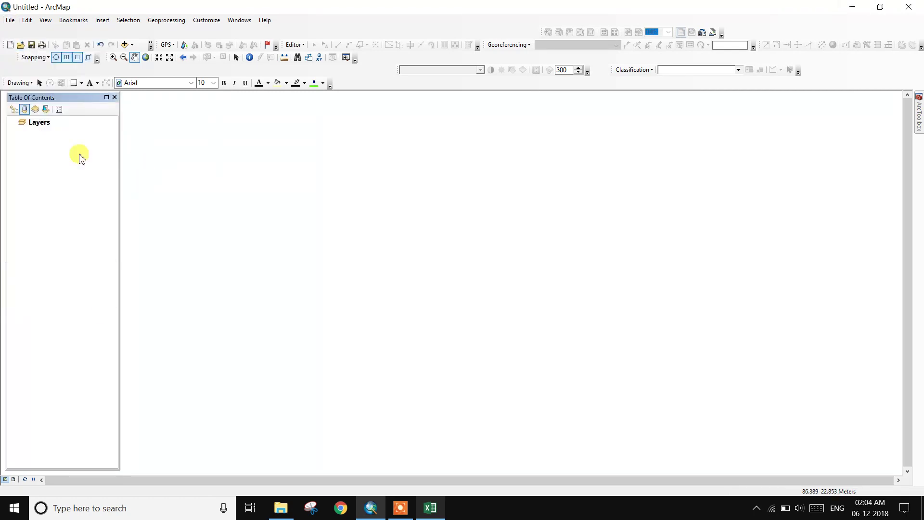
# Step: Start Add XY Data with the Altitude$ table from Data for Interpolation.xlsx and set the Z field to Altitude
pyautogui.click(9, 20)
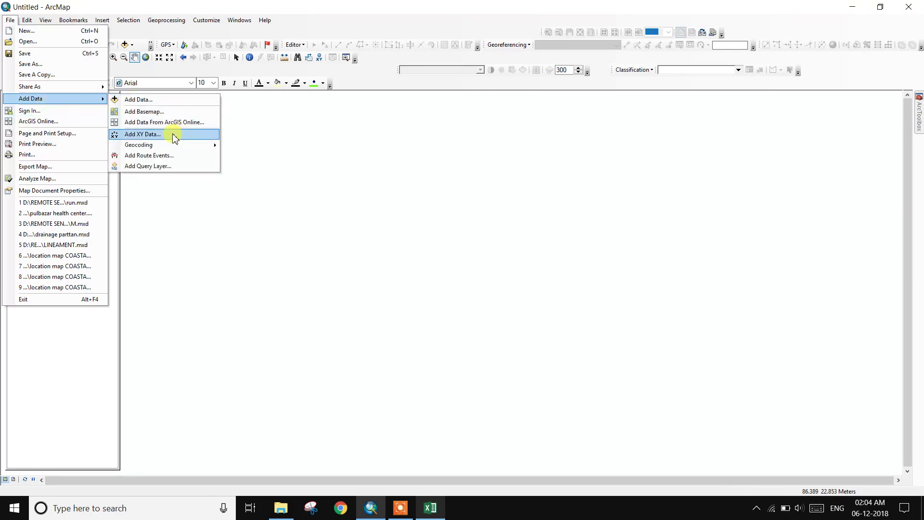
pyautogui.click(174, 135)
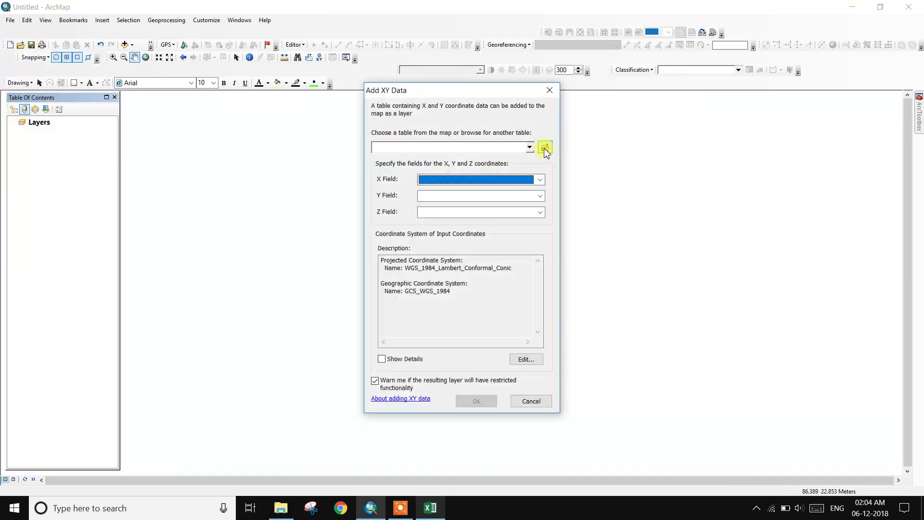
pyautogui.click(546, 147)
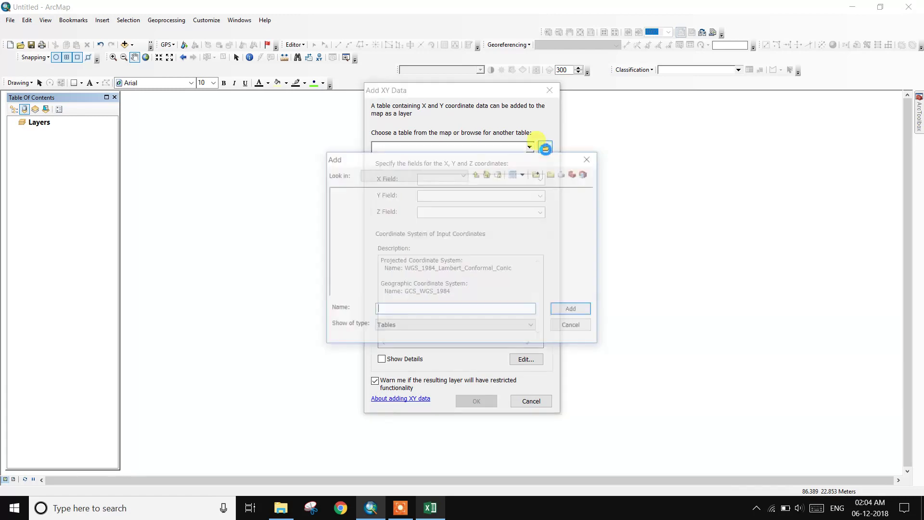
pyautogui.click(343, 206)
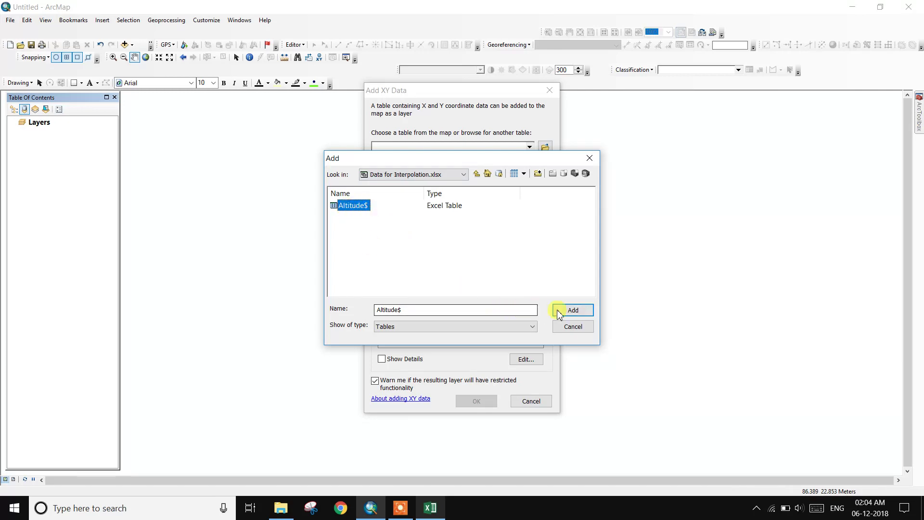
pyautogui.click(572, 311)
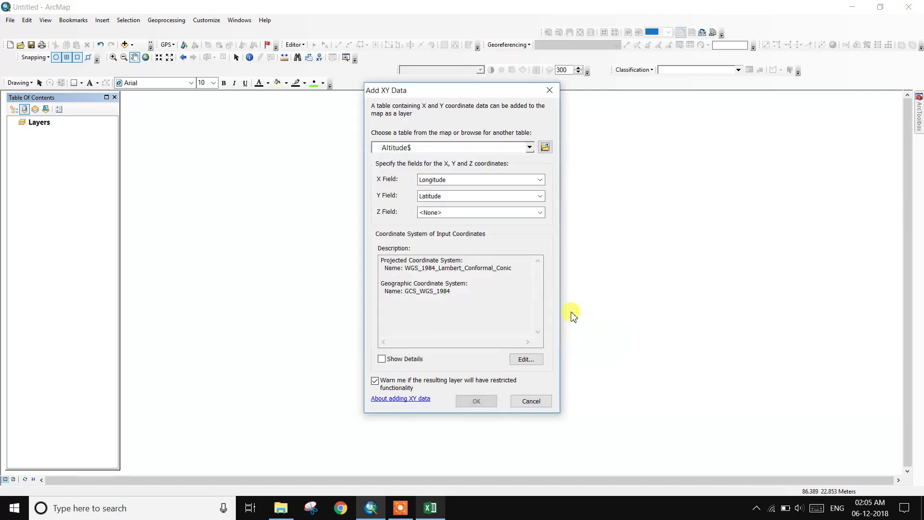
pyautogui.click(540, 213)
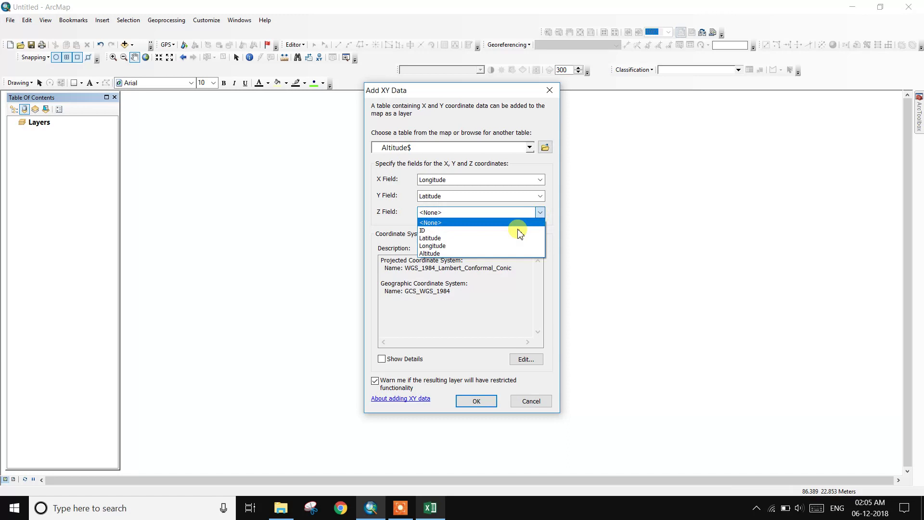
pyautogui.click(449, 254)
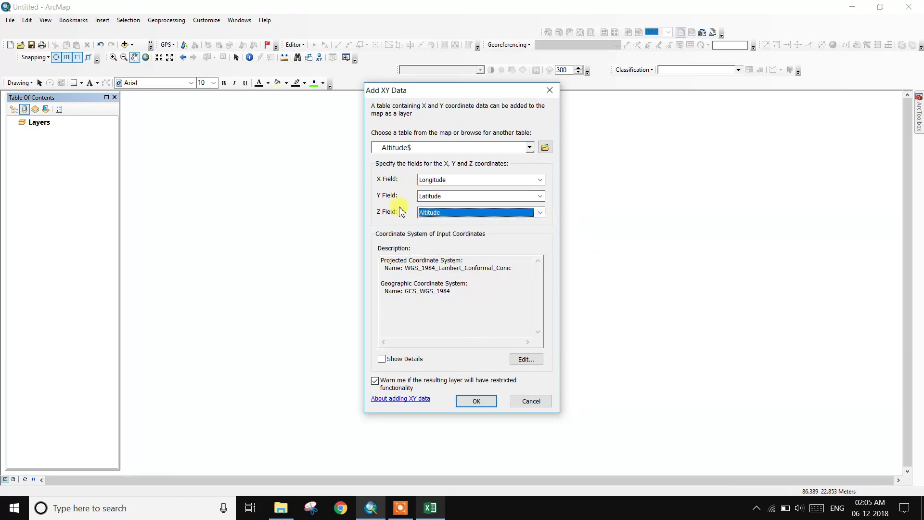
# Step: Set the input coordinate system to the projected WGS 1984 UTM Zone 45N for the Northern Hemisphere
pyautogui.click(526, 360)
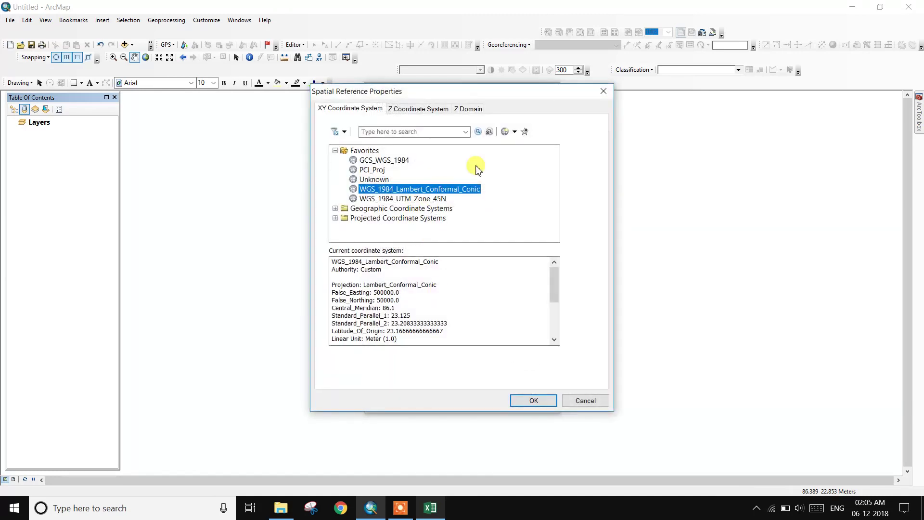
pyautogui.click(337, 219)
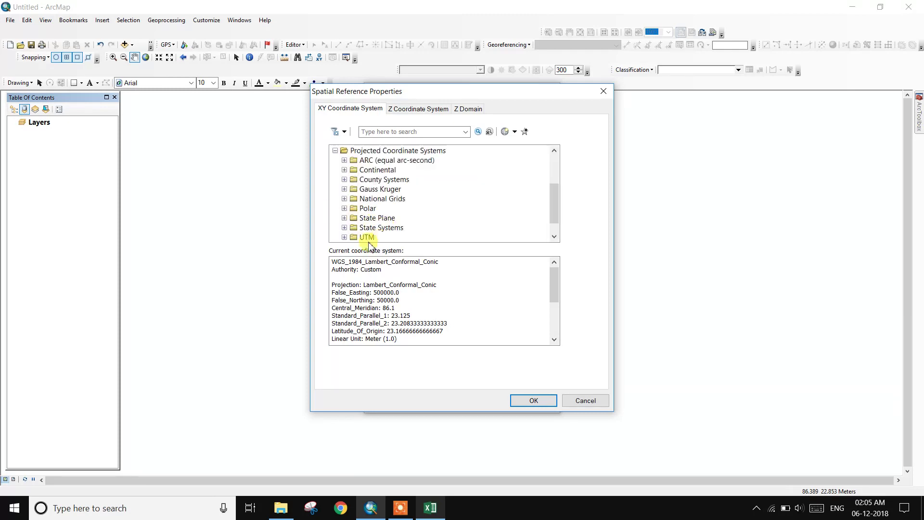
pyautogui.click(345, 237)
pyautogui.scroll(-3, 366, 236)
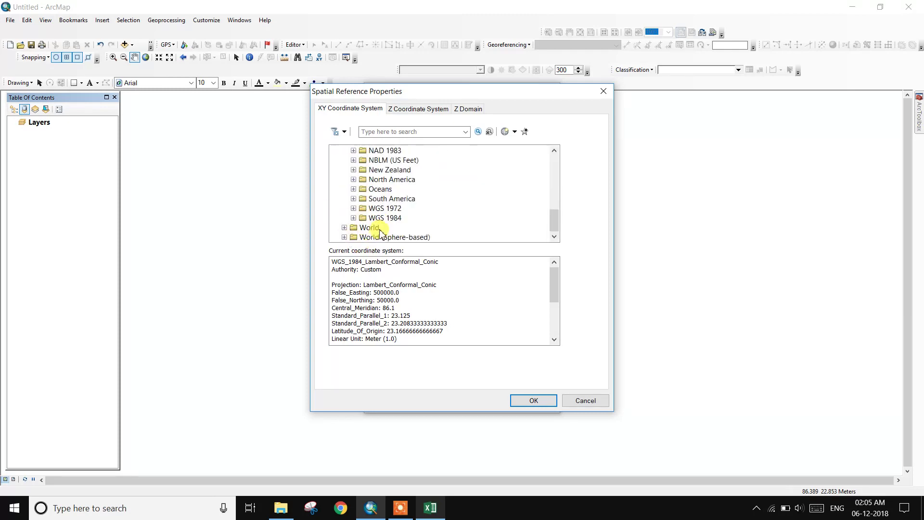
pyautogui.click(353, 218)
pyautogui.scroll(-1, 404, 222)
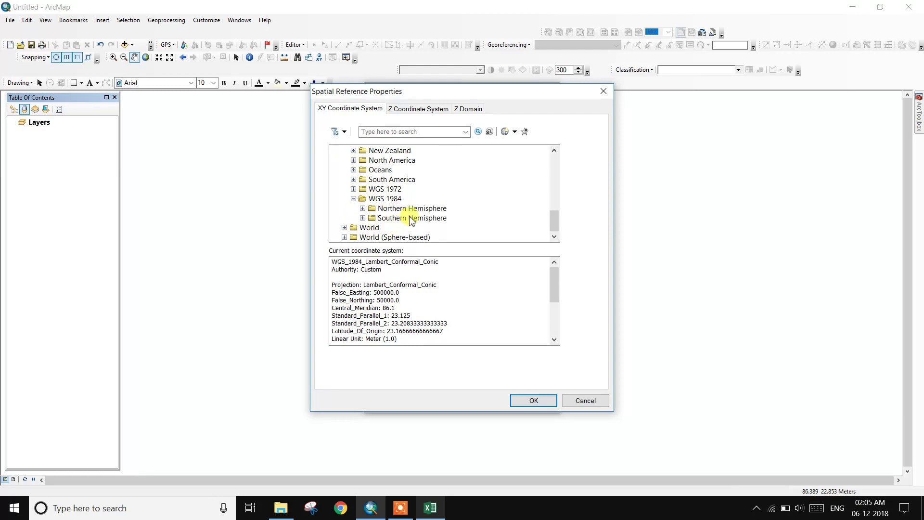
pyautogui.doubleClick(413, 208)
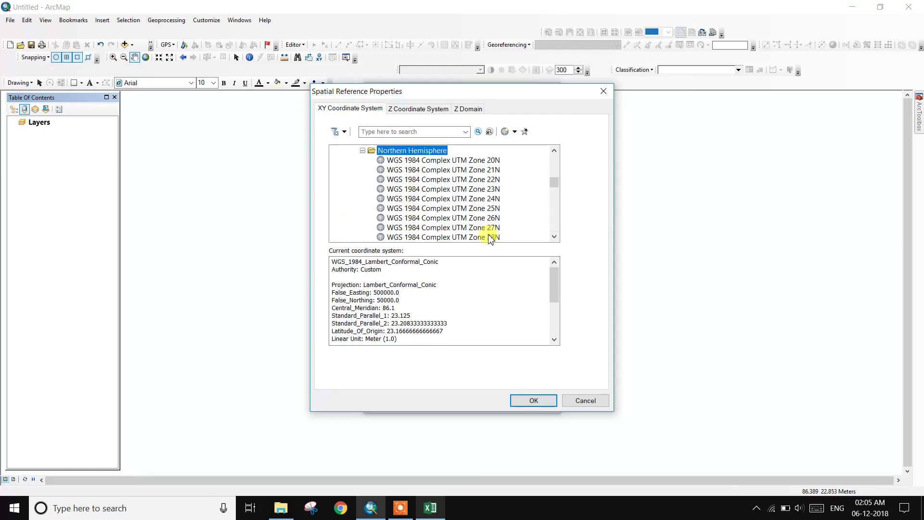
pyautogui.scroll(-10, 490, 239)
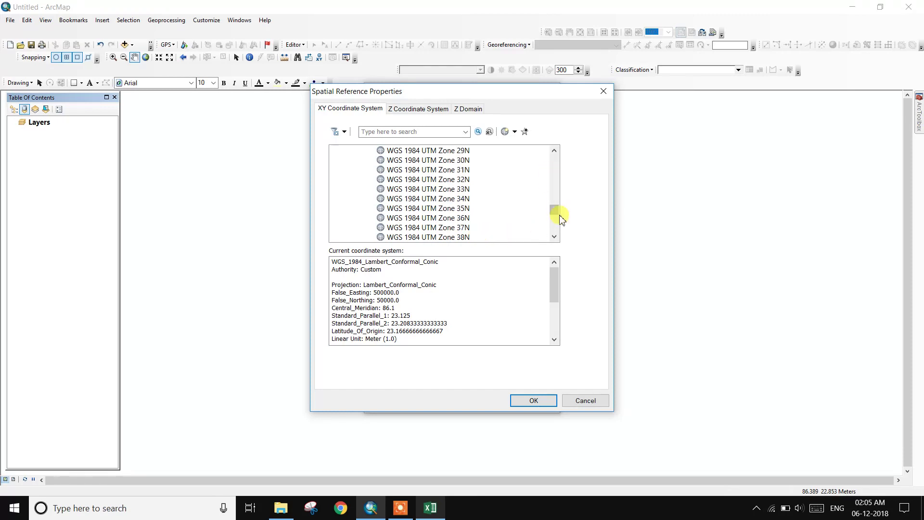
pyautogui.scroll(-3, 463, 232)
pyautogui.doubleClick(462, 228)
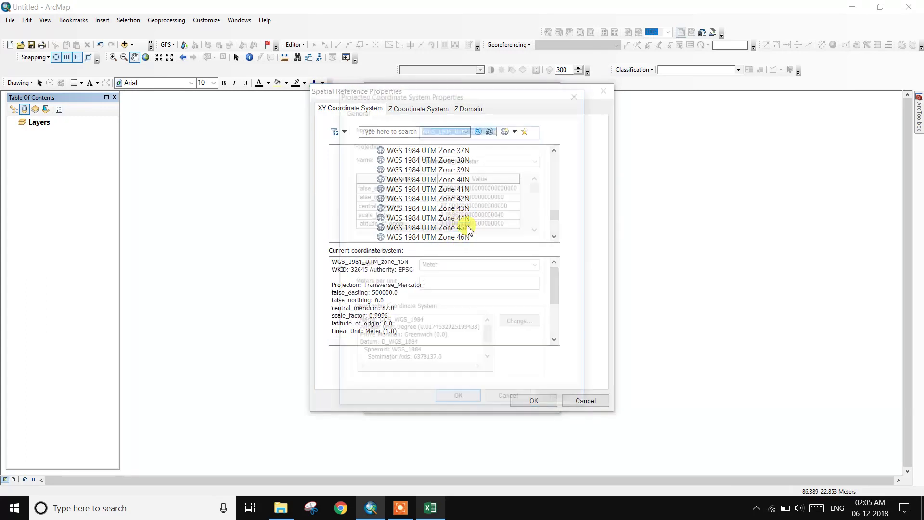
pyautogui.click(458, 401)
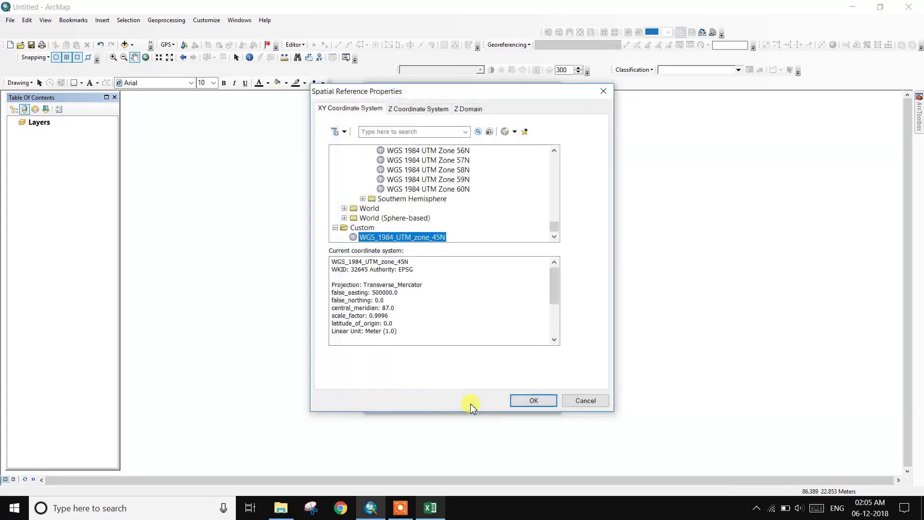
# Step: Choose WGS_1984_UTM_Zone_45N from the favorite coordinate systems and add the XY points to the map, accepting the missing Object-ID field
pyautogui.scroll(3, 500, 232)
pyautogui.scroll(15, 506, 232)
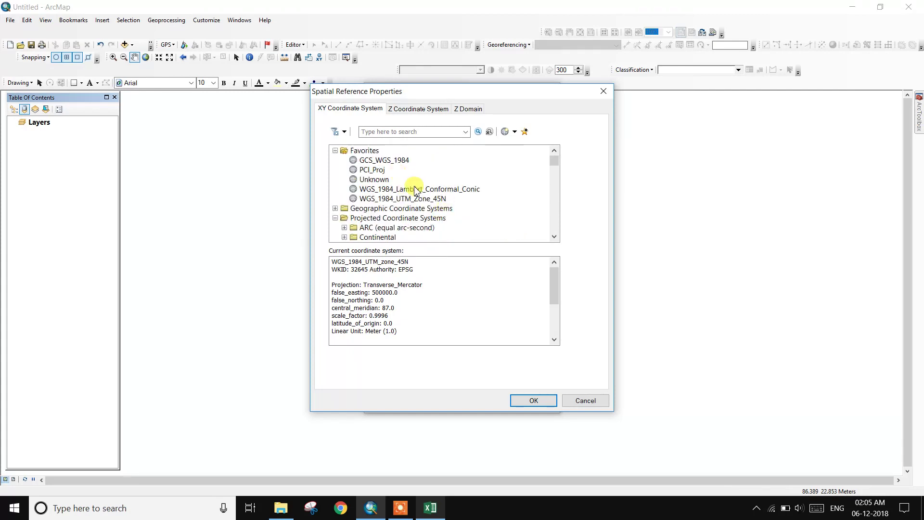
pyautogui.click(436, 201)
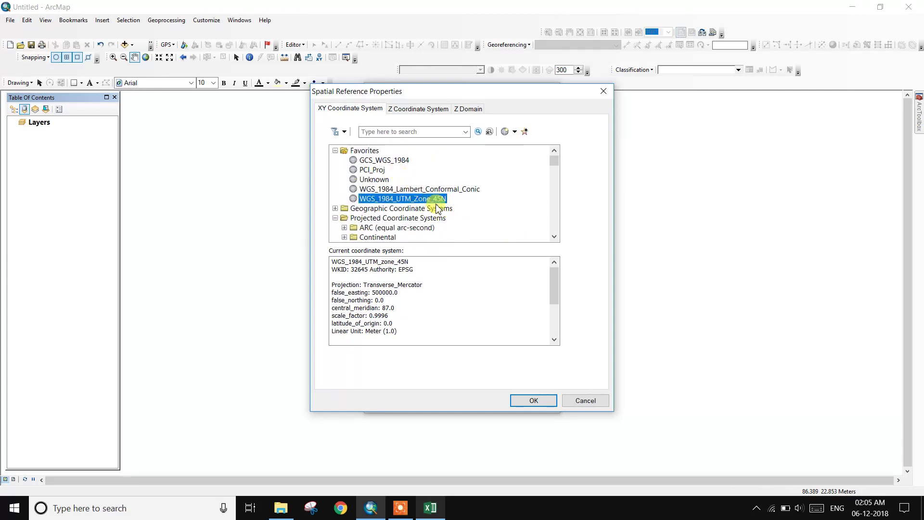
pyautogui.click(532, 401)
pyautogui.click(481, 401)
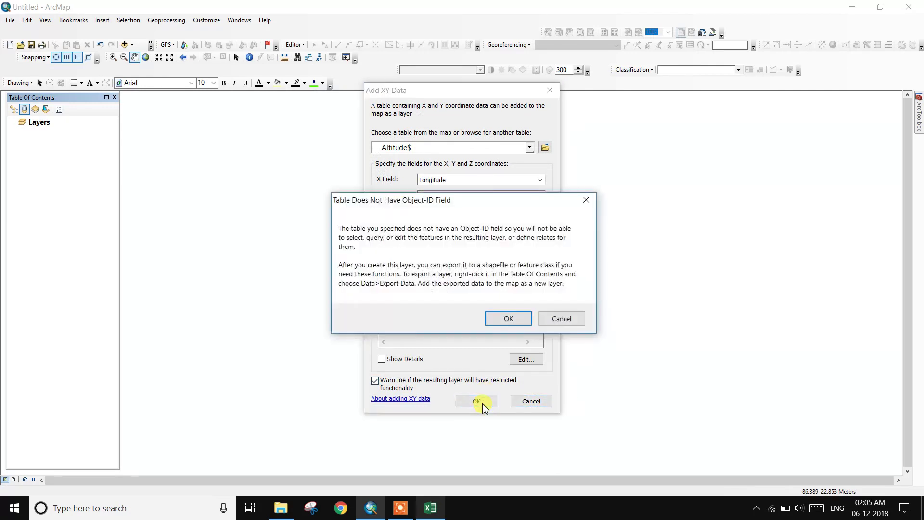
pyautogui.click(509, 322)
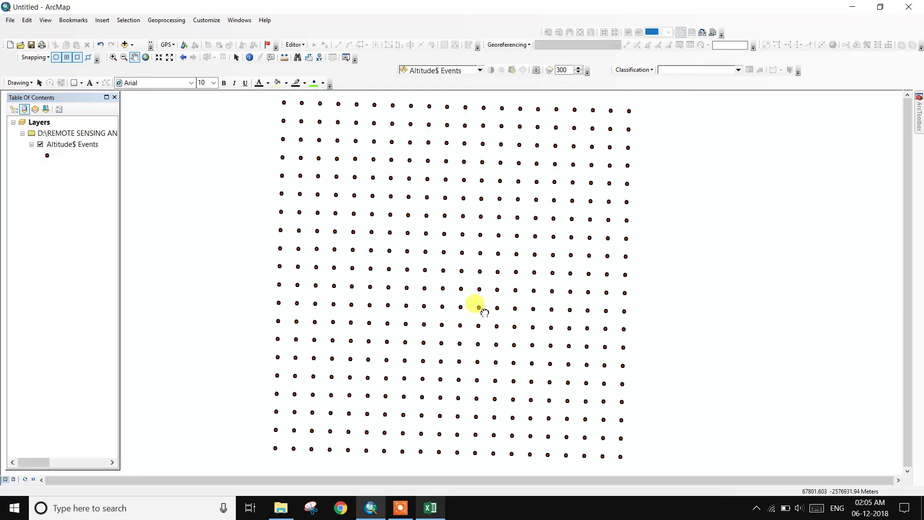
# Step: Export all features of the Altitude$ Events layer to a shapefile named interpolationshp in the lulc folder and add it to the map
pyautogui.scroll(1, 491, 323)
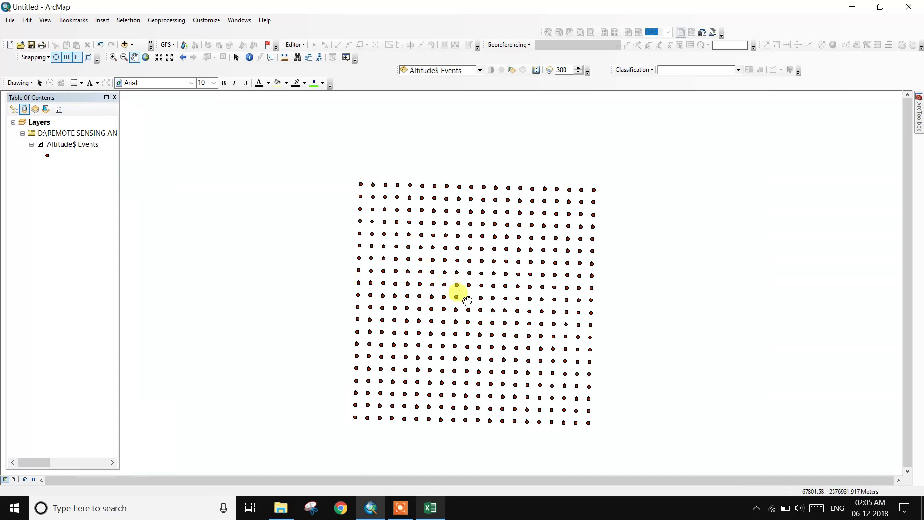
pyautogui.moveTo(463, 298); pyautogui.dragTo(459, 272)
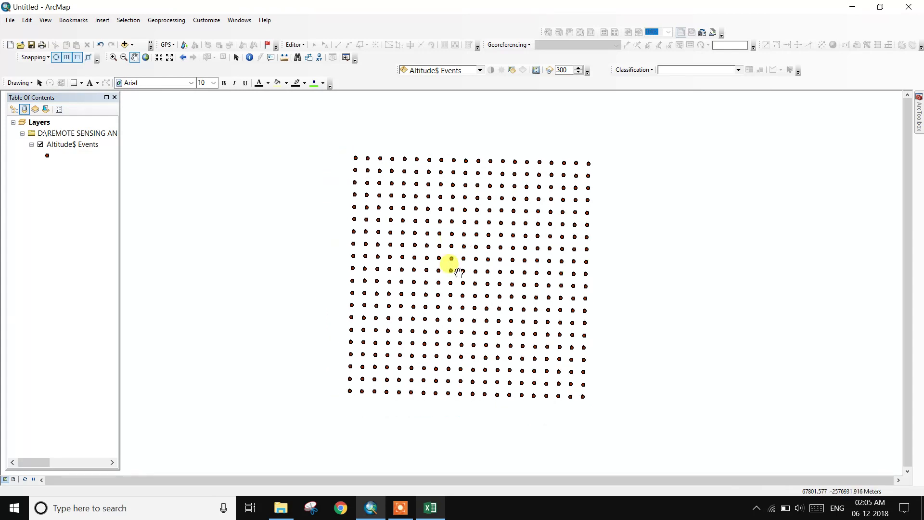
pyautogui.rightClick(81, 146)
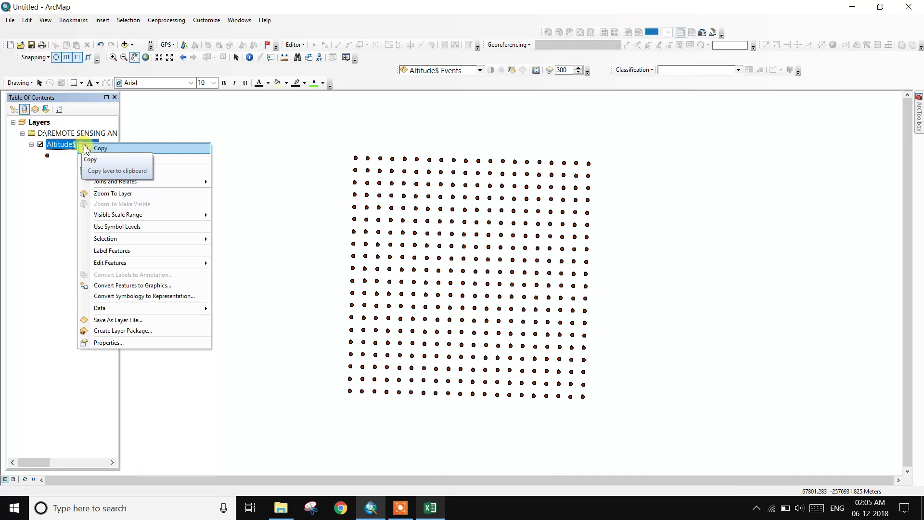
pyautogui.moveTo(150, 309)
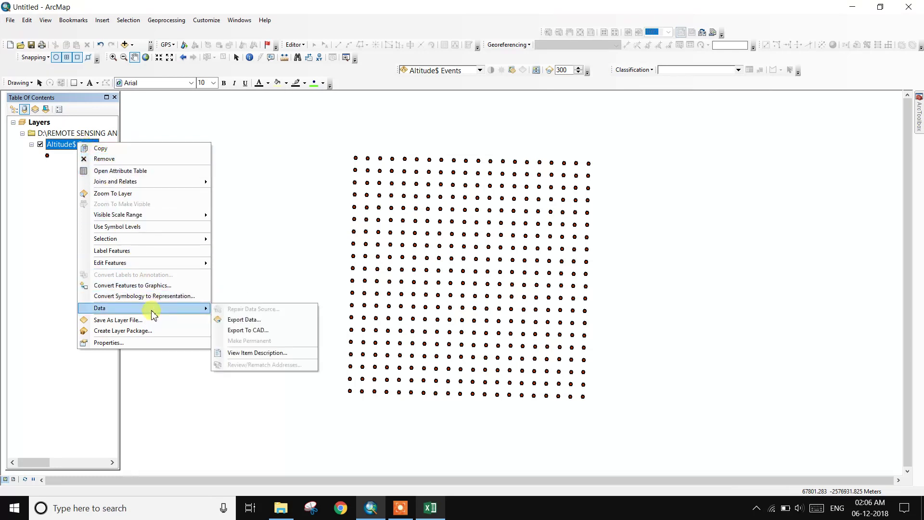
pyautogui.click(230, 320)
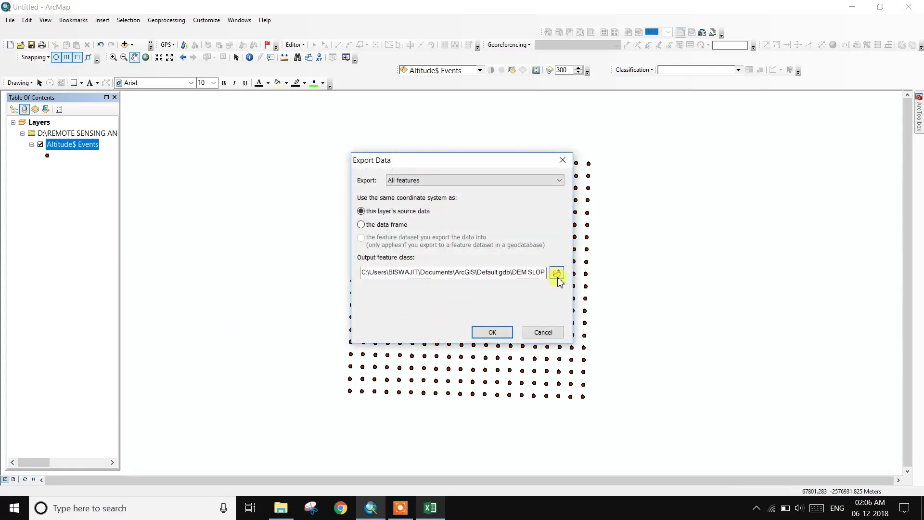
pyautogui.click(558, 274)
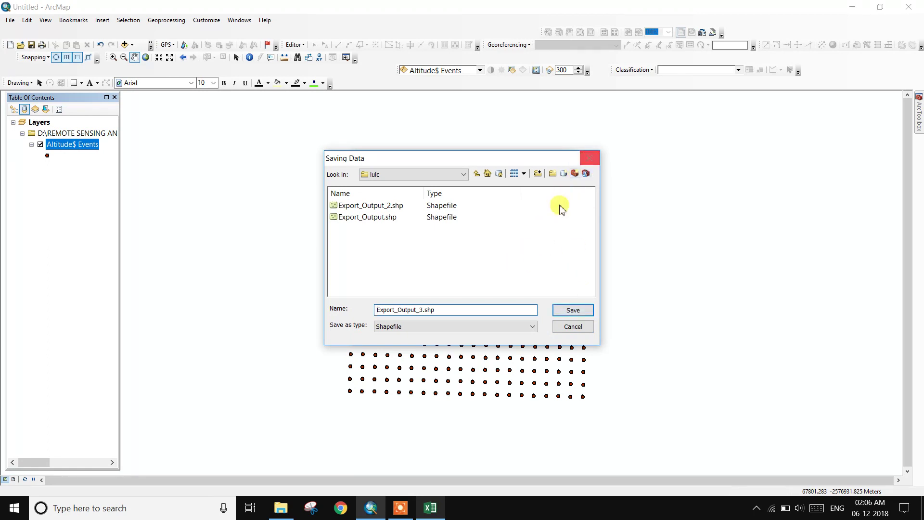
pyautogui.moveTo(378, 310); pyautogui.dragTo(413, 310)
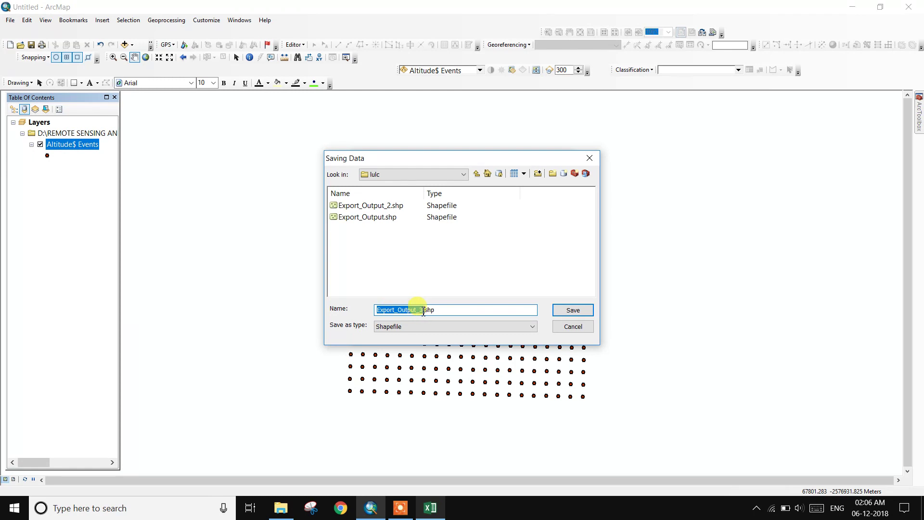
pyautogui.press('BackSpace')
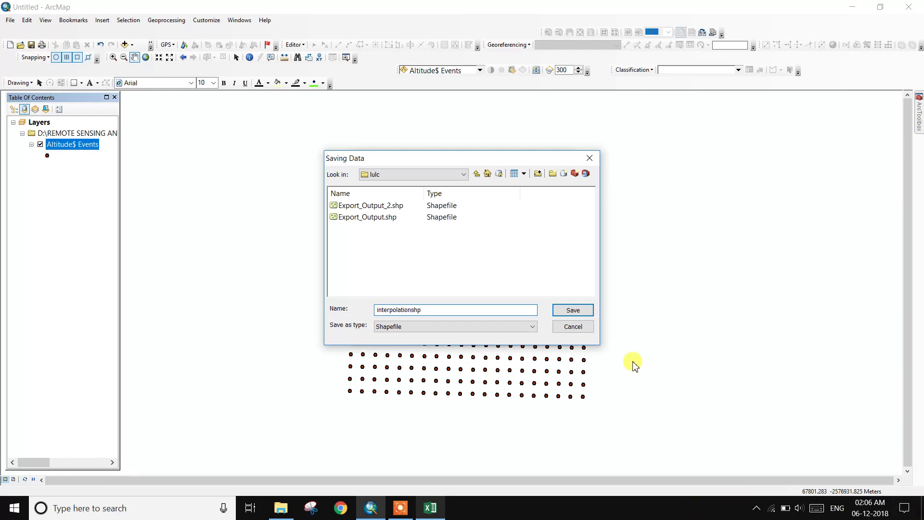
pyautogui.click(585, 309)
pyautogui.click(495, 332)
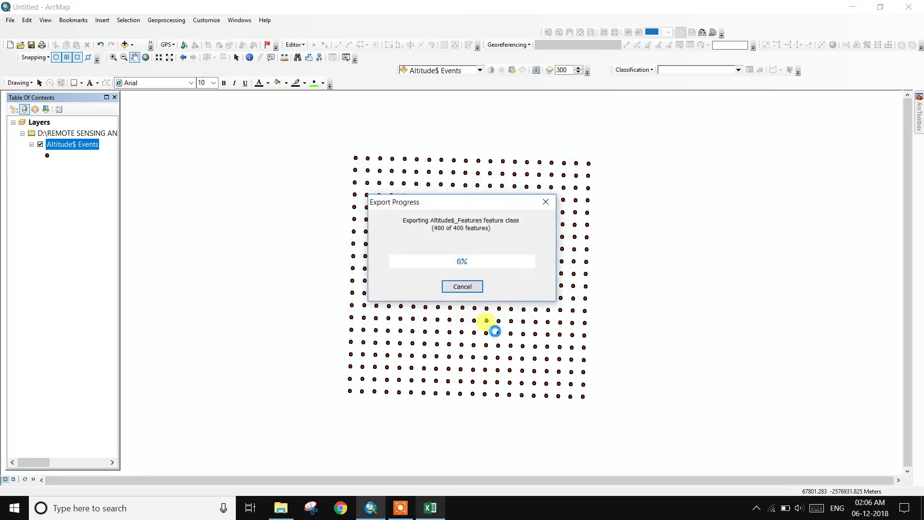
pyautogui.click(488, 299)
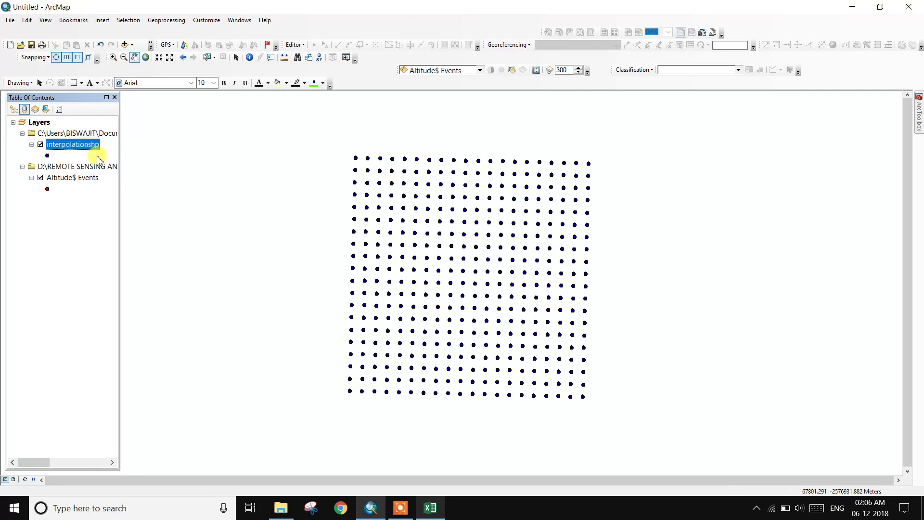
# Step: Remove the Altitude$ Events layer from the map
pyautogui.rightClick(74, 181)
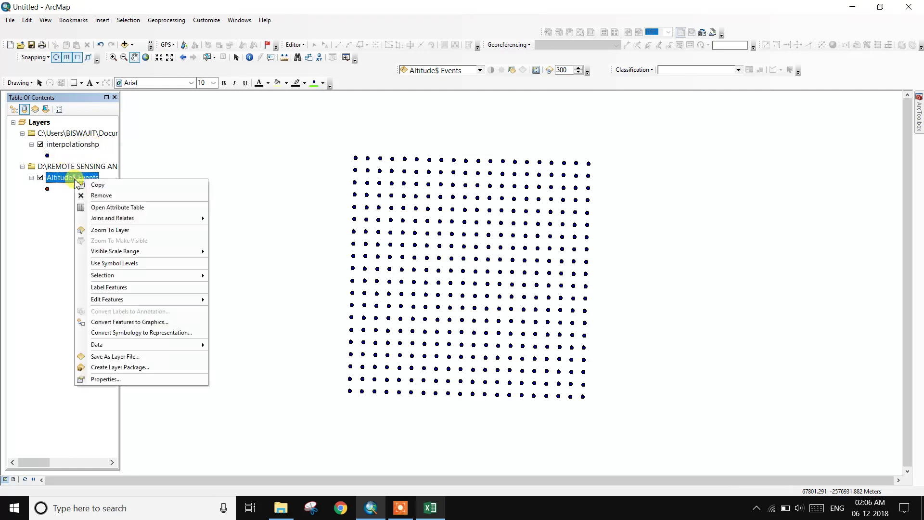
pyautogui.click(94, 196)
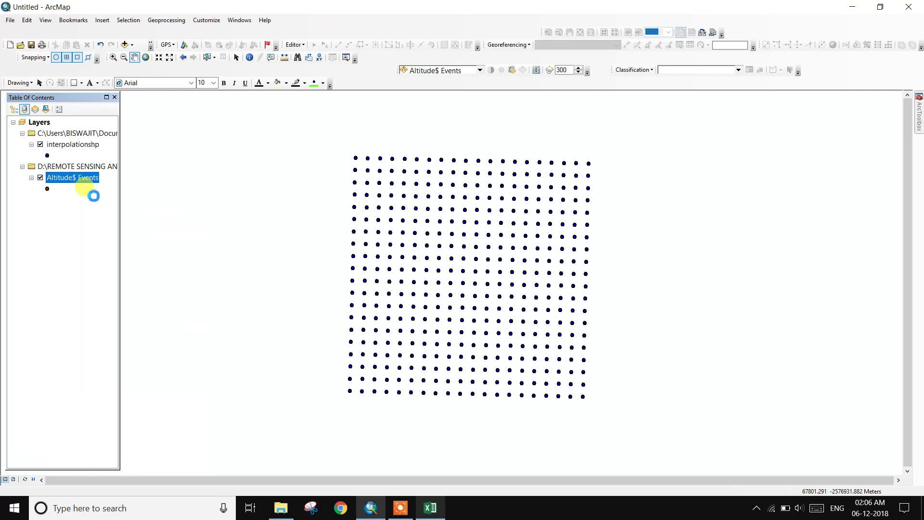
pyautogui.moveTo(402, 248); pyautogui.dragTo(378, 240)
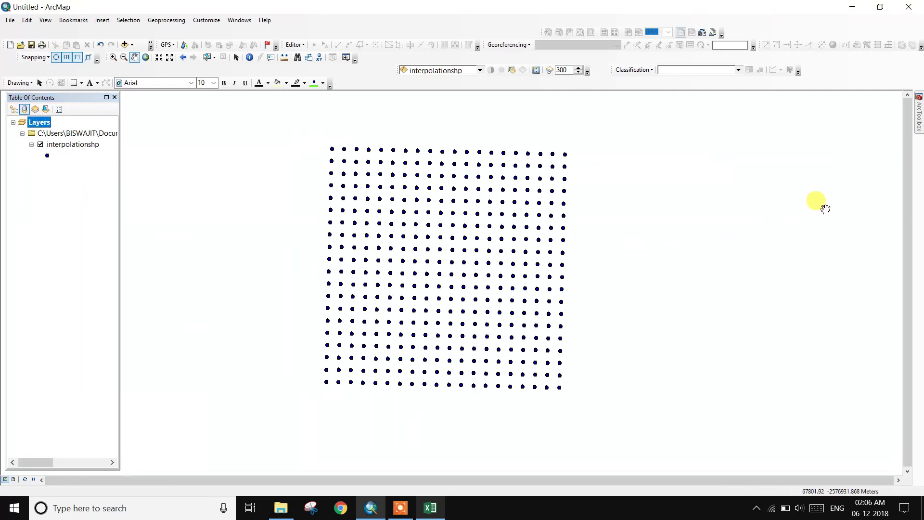
# Step: Start the Spatial Analyst IDW interpolation with interpolationshp as the input point features and Altitude as the Z value field
pyautogui.click(920, 116)
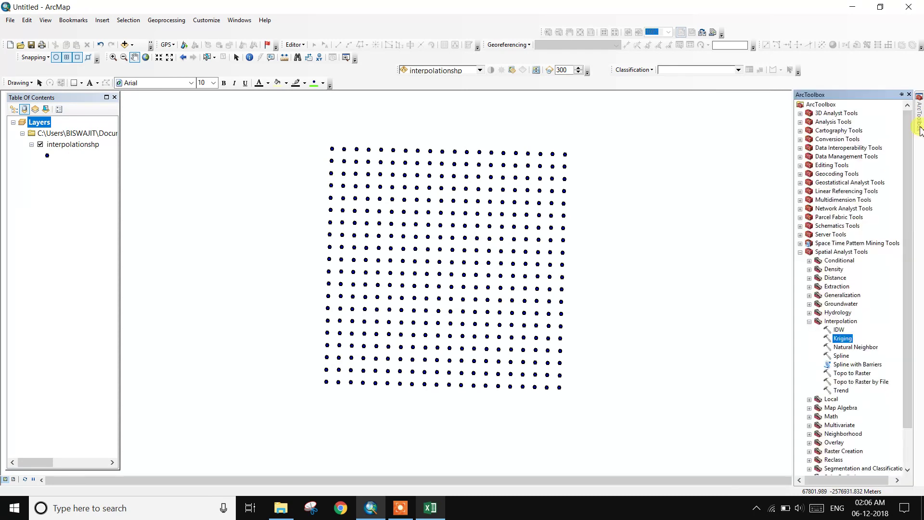
pyautogui.click(809, 322)
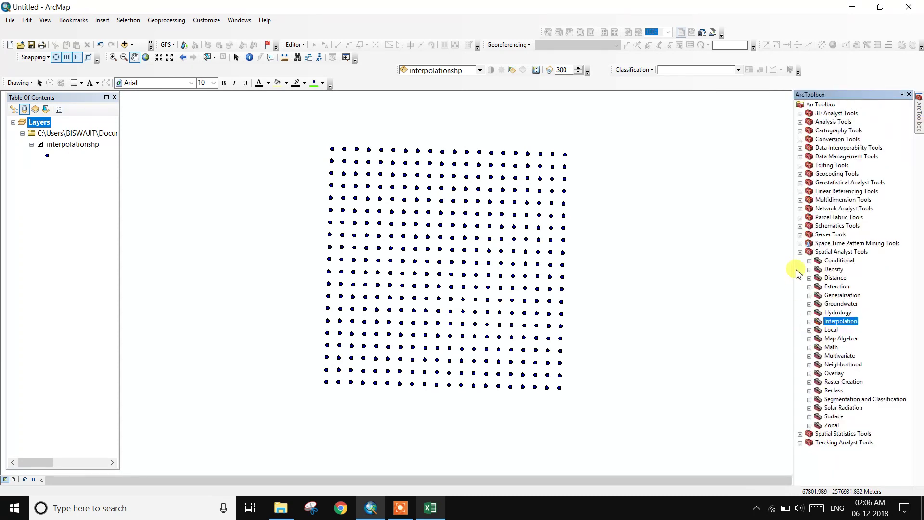
pyautogui.click(801, 252)
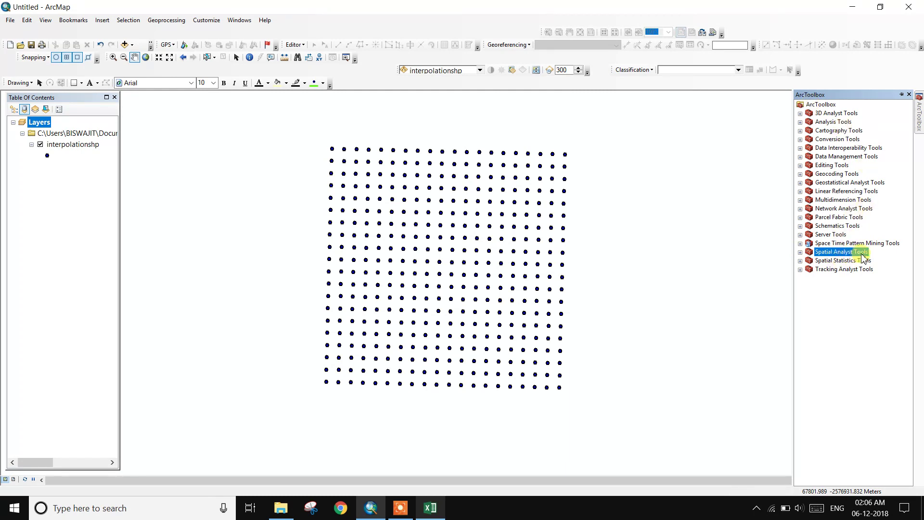
pyautogui.doubleClick(854, 253)
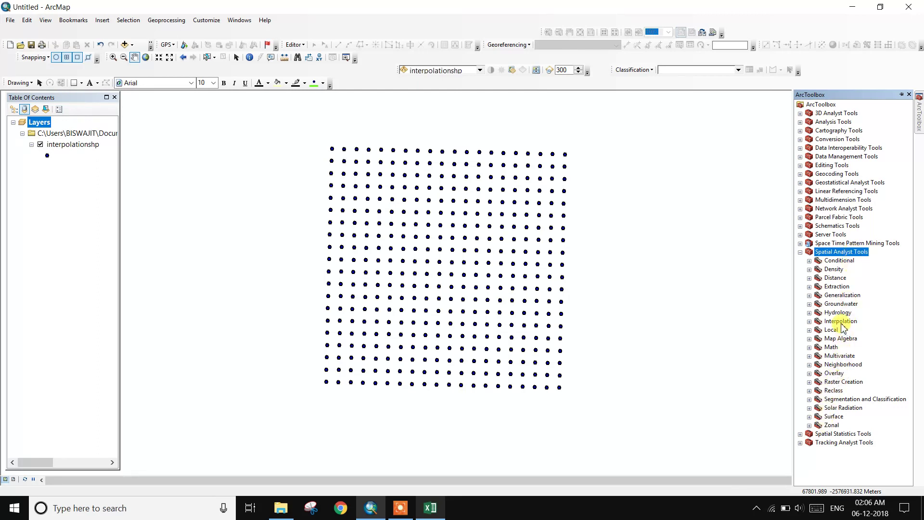
pyautogui.click(810, 322)
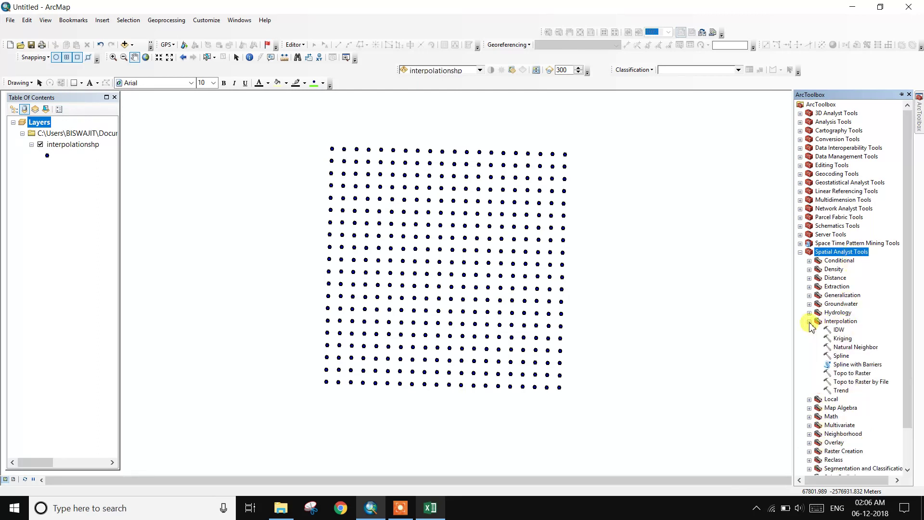
pyautogui.doubleClick(839, 330)
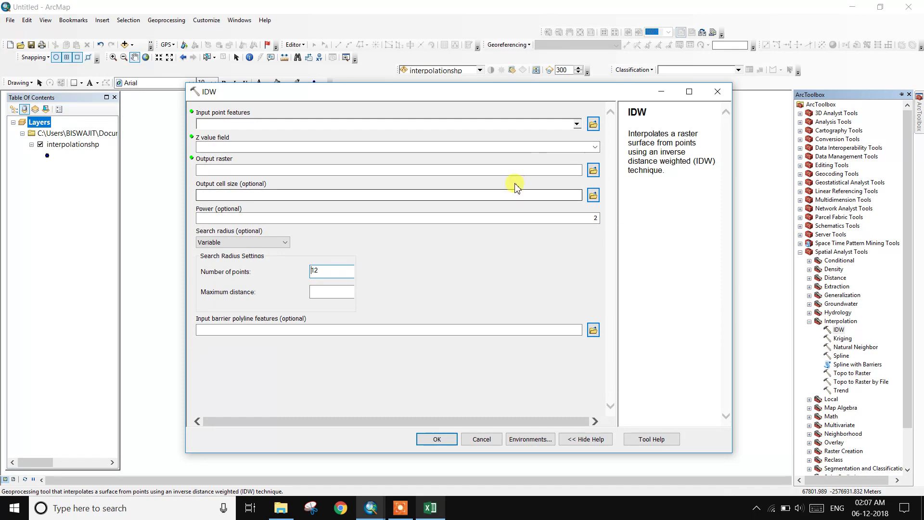
pyautogui.click(578, 126)
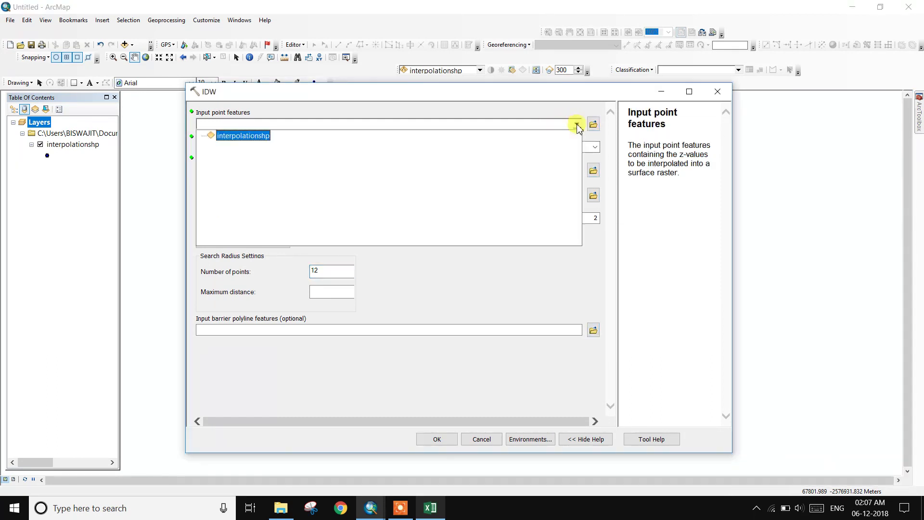
pyautogui.click(239, 137)
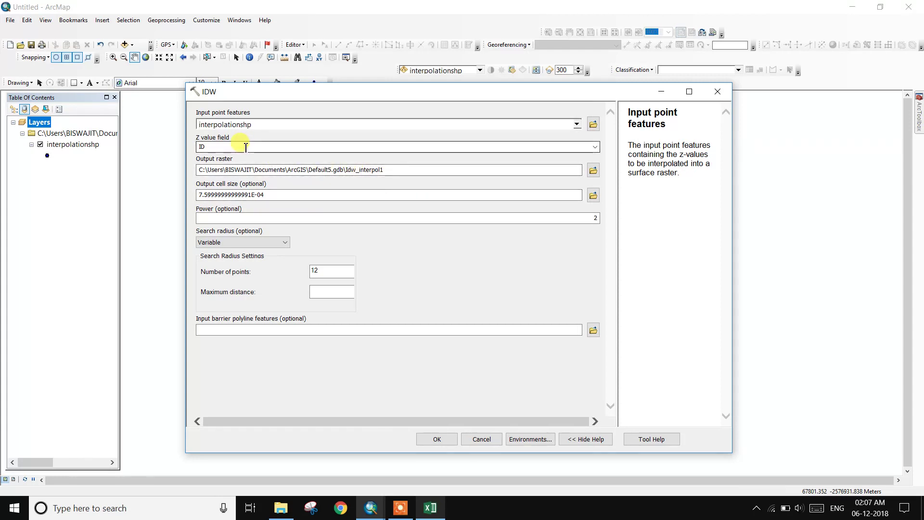
pyautogui.click(595, 147)
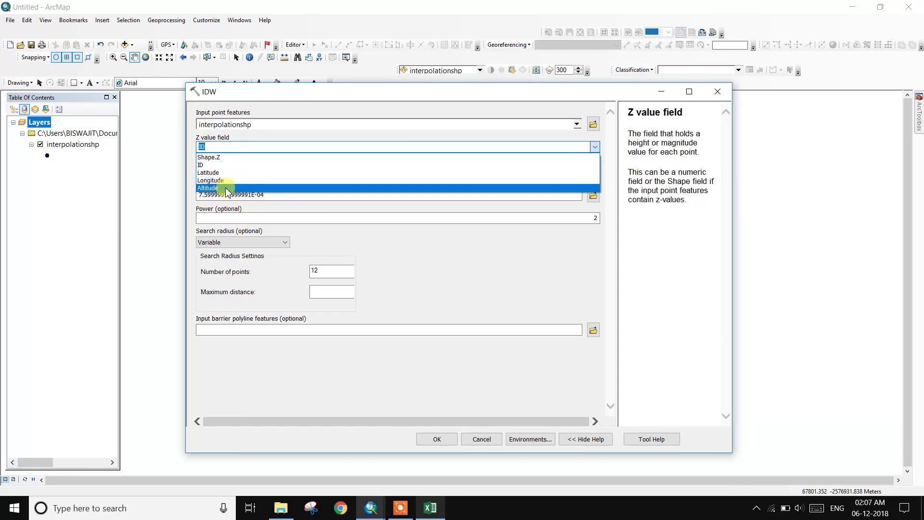
pyautogui.click(227, 189)
# Step: Run the IDW interpolation with the default output raster and cell size, power 2, and a Variable search radius of 12 points
pyautogui.click(594, 171)
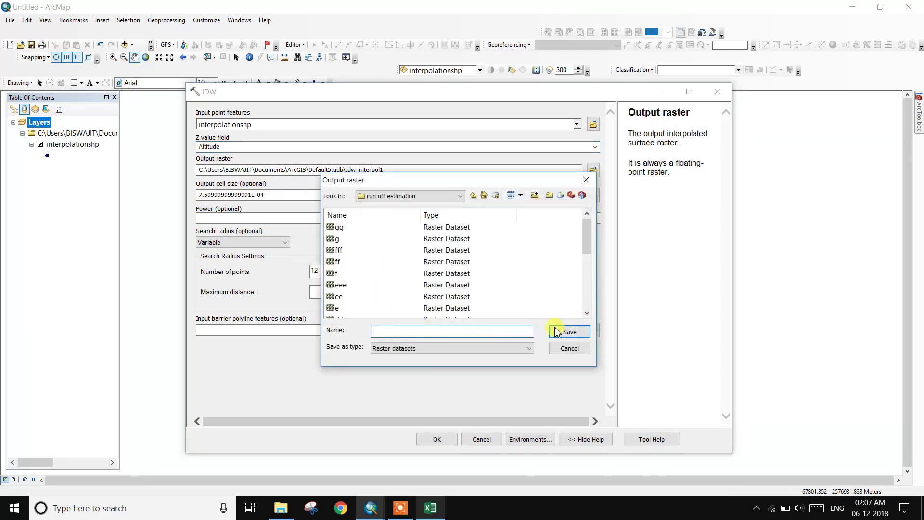
pyautogui.click(595, 181)
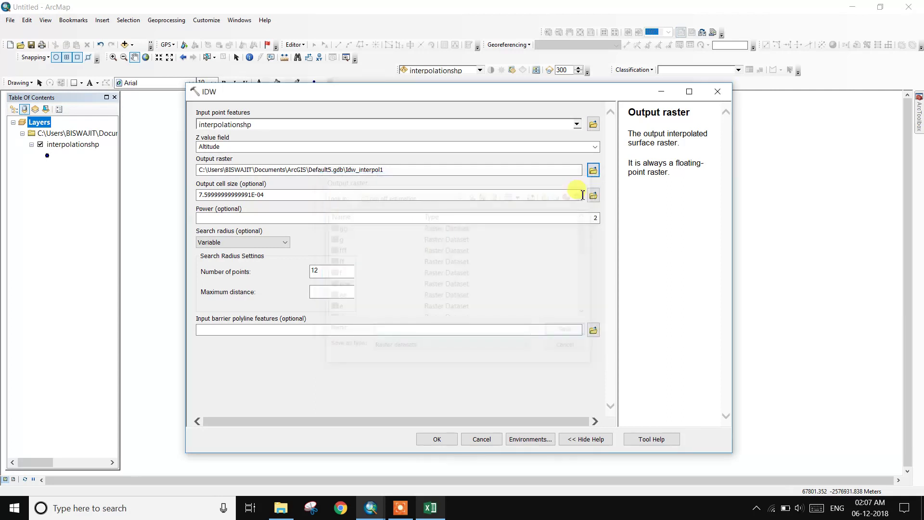
pyautogui.click(271, 197)
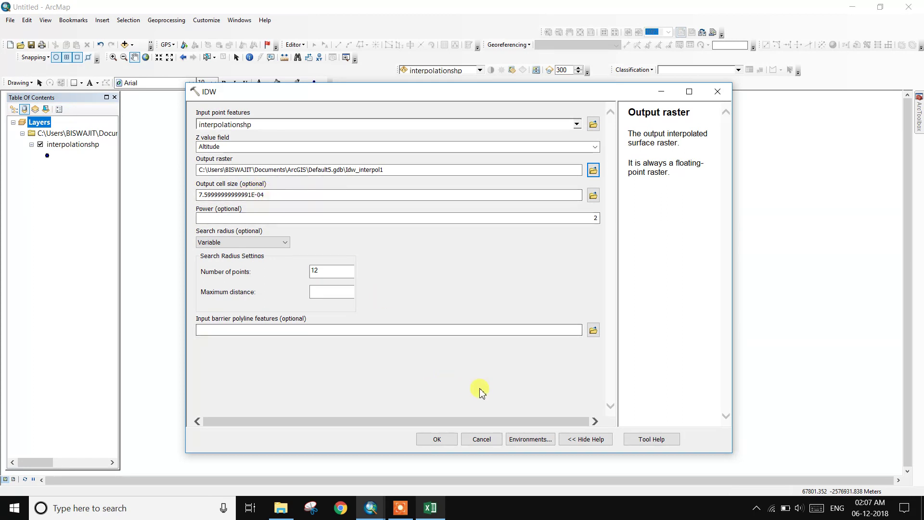
pyautogui.click(288, 245)
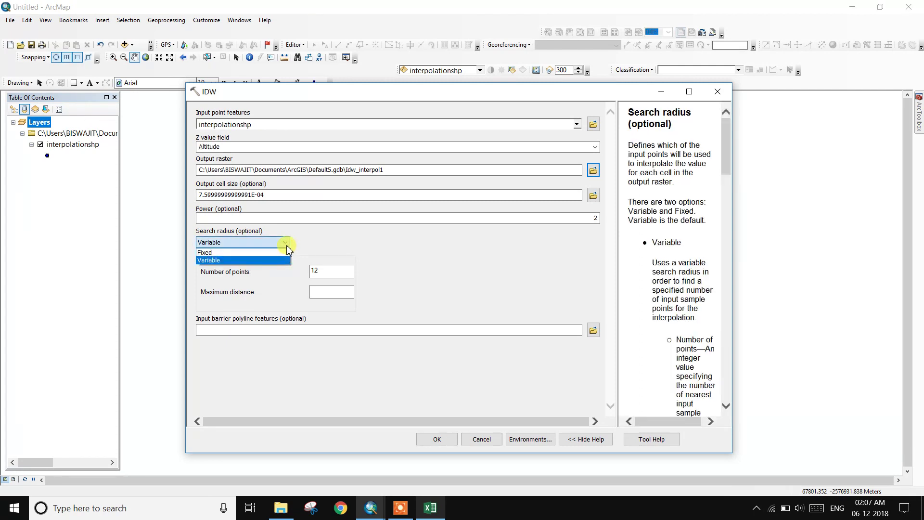
pyautogui.click(287, 245)
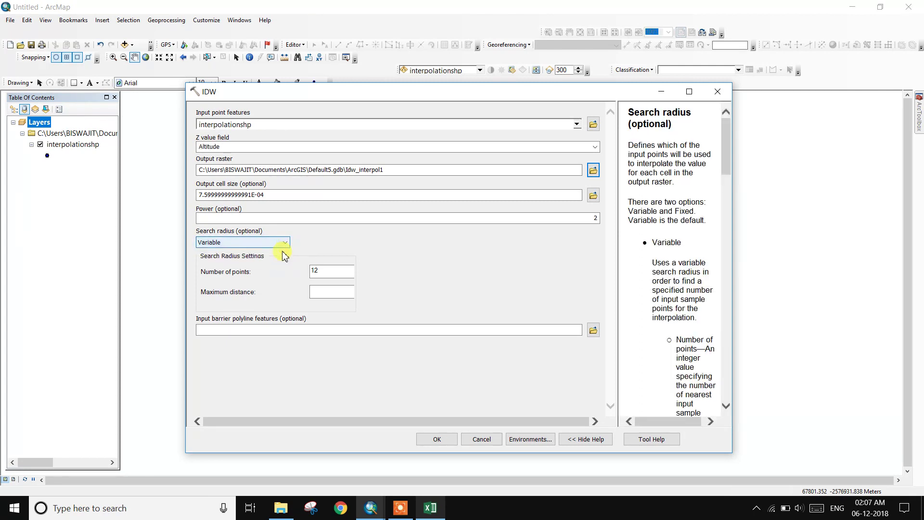
pyautogui.click(431, 438)
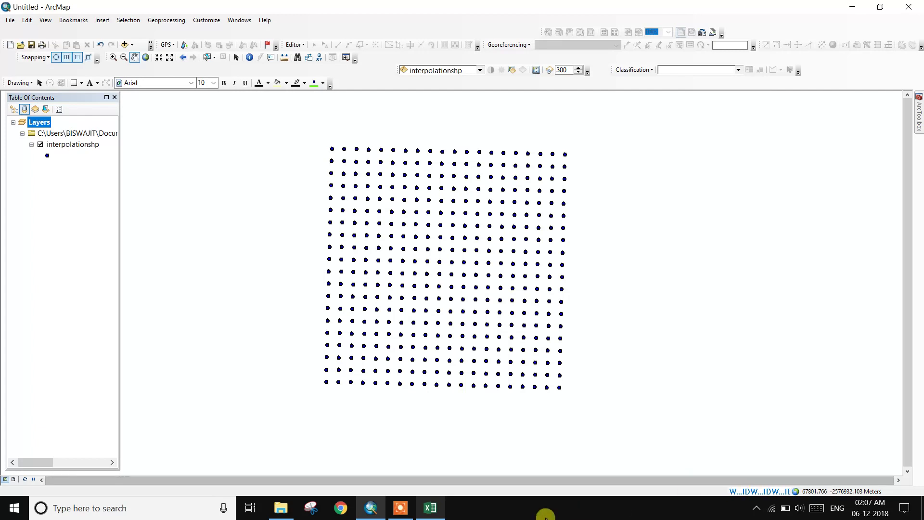
pyautogui.click(404, 513)
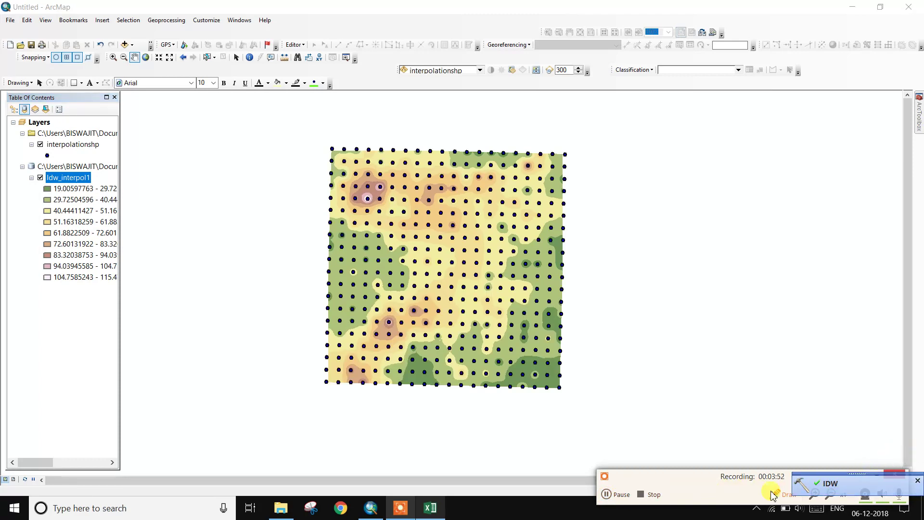
pyautogui.moveTo(739, 490); pyautogui.dragTo(652, 489)
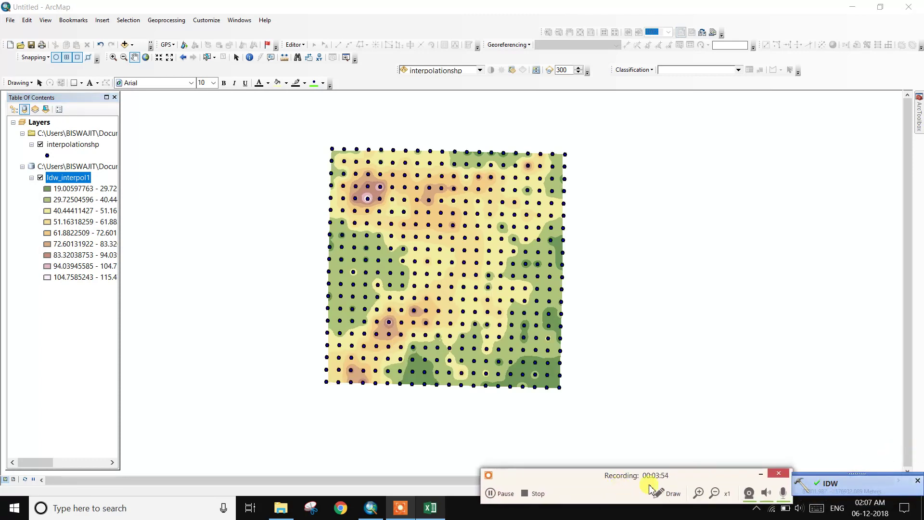
pyautogui.click(761, 476)
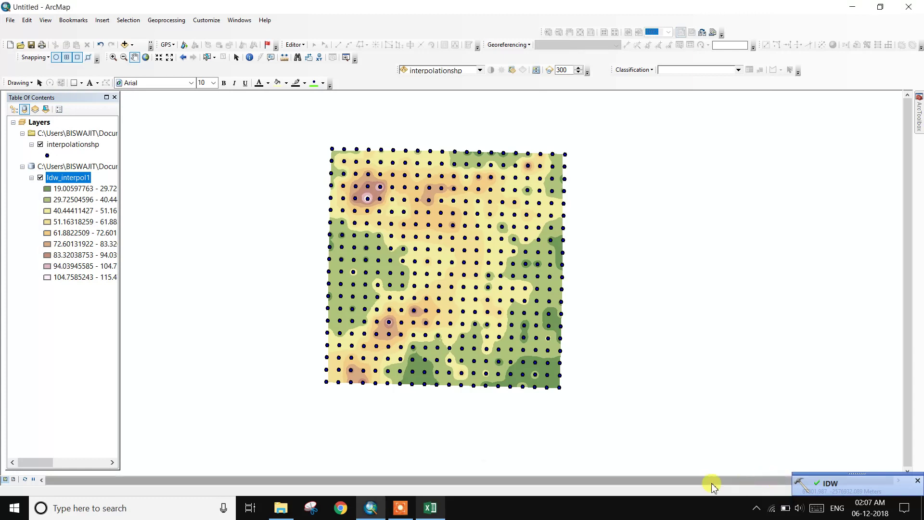
# Step: Hide the interpolationshp point layer so only the IDW raster is displayed
pyautogui.click(41, 145)
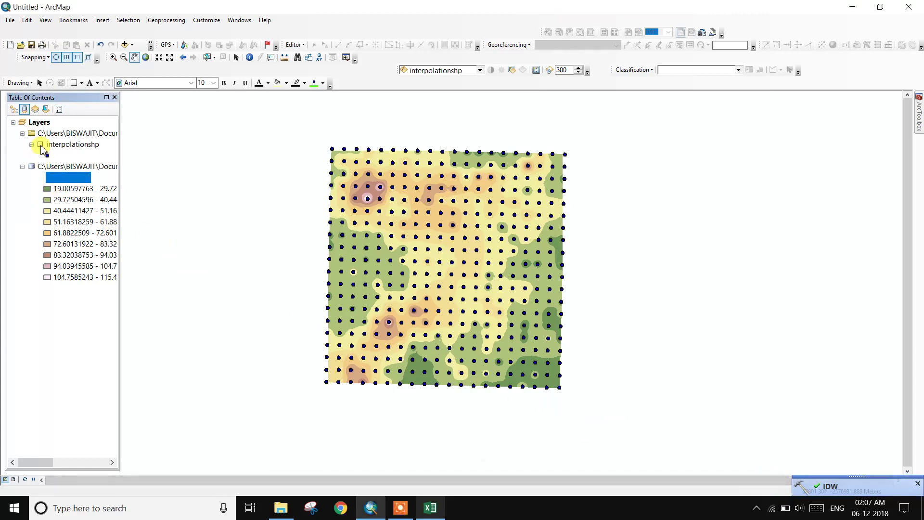
pyautogui.moveTo(390, 280); pyautogui.dragTo(367, 281)
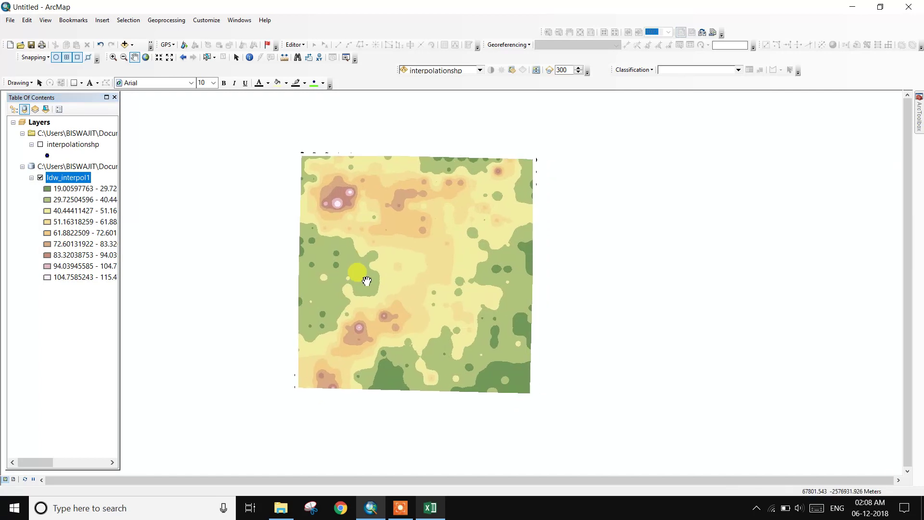
pyautogui.scroll(-1, 377, 275)
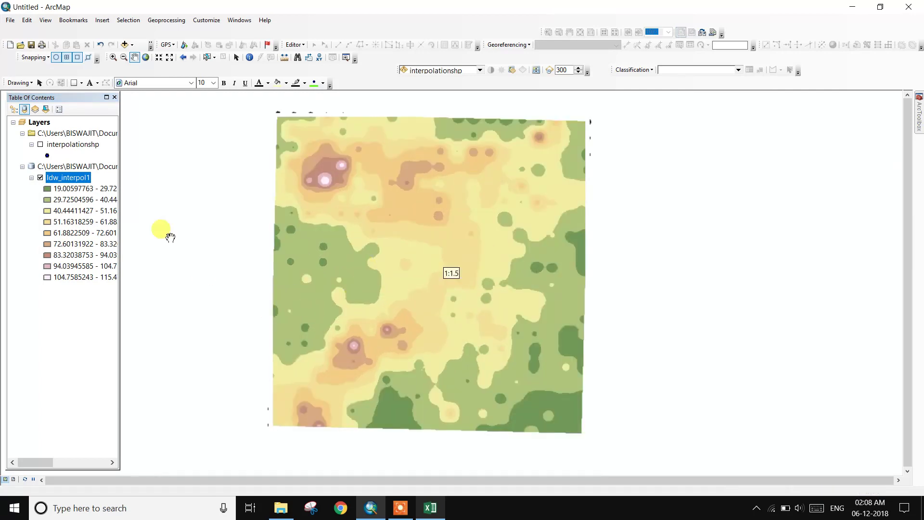
# Step: Set the Idw_interpol1 layer's classified symbology to 5 classes with the yellow-to-red color ramp and apply it
pyautogui.rightClick(67, 181)
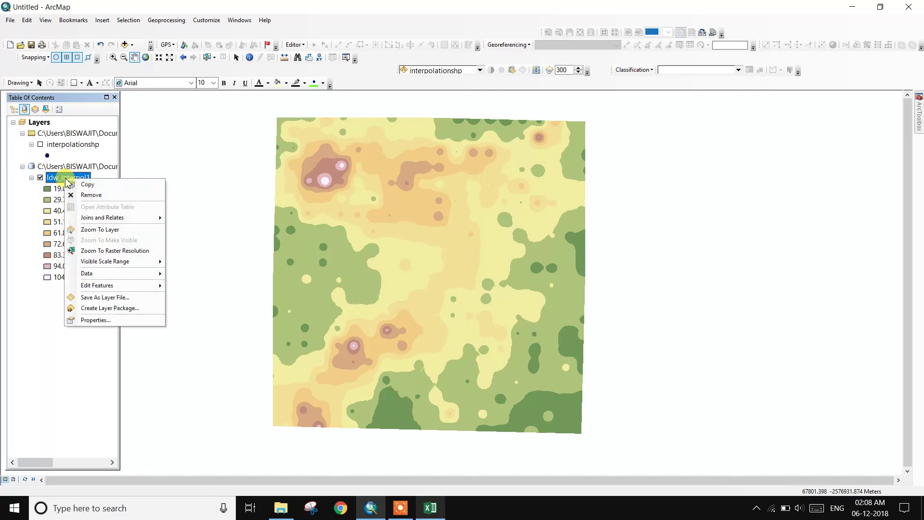
pyautogui.click(93, 322)
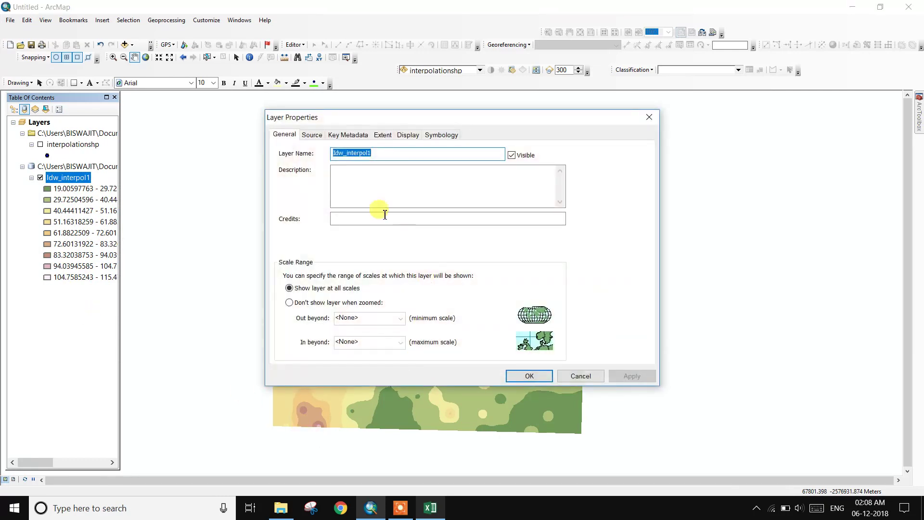
pyautogui.click(432, 136)
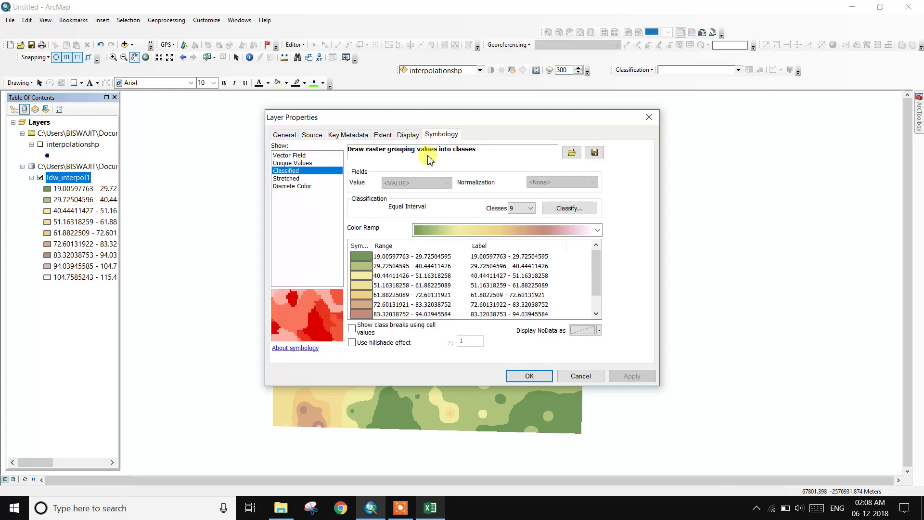
pyautogui.click(533, 209)
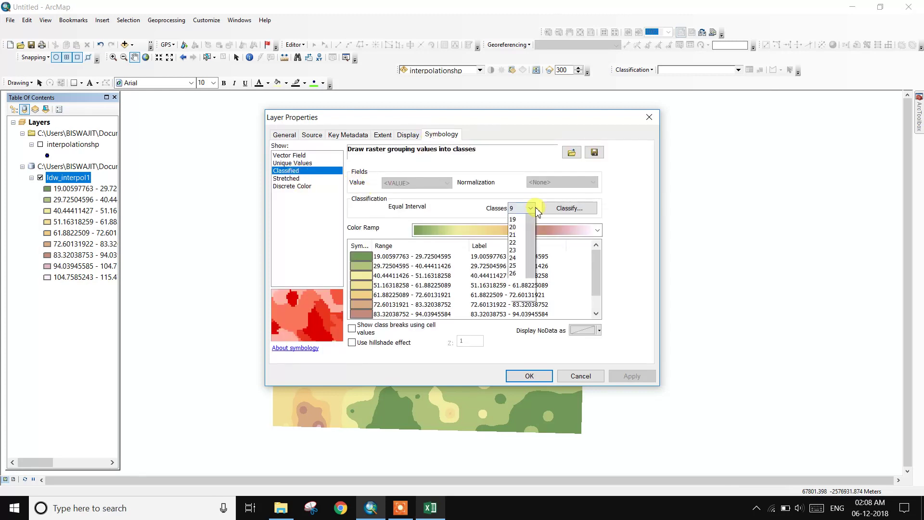
pyautogui.click(522, 250)
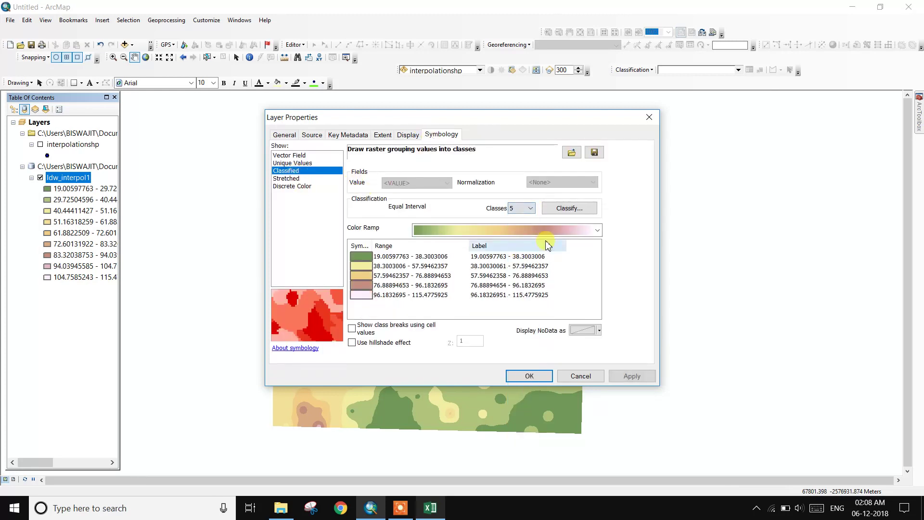
pyautogui.click(554, 231)
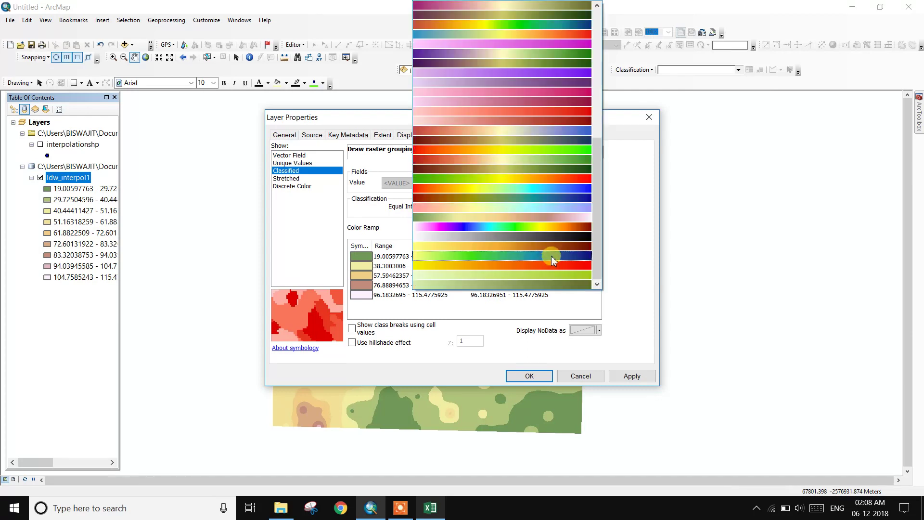
pyautogui.click(552, 265)
pyautogui.click(626, 376)
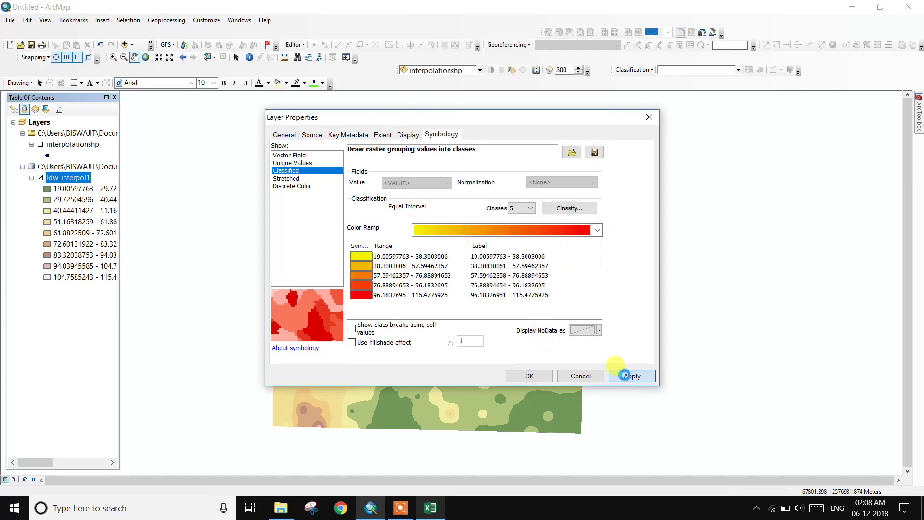
pyautogui.click(541, 375)
# Step: Start the Spatial Analyst Kriging interpolation with interpolationshp as the input point features and Altitude as the Z value field
pyautogui.moveTo(488, 307); pyautogui.dragTo(490, 346)
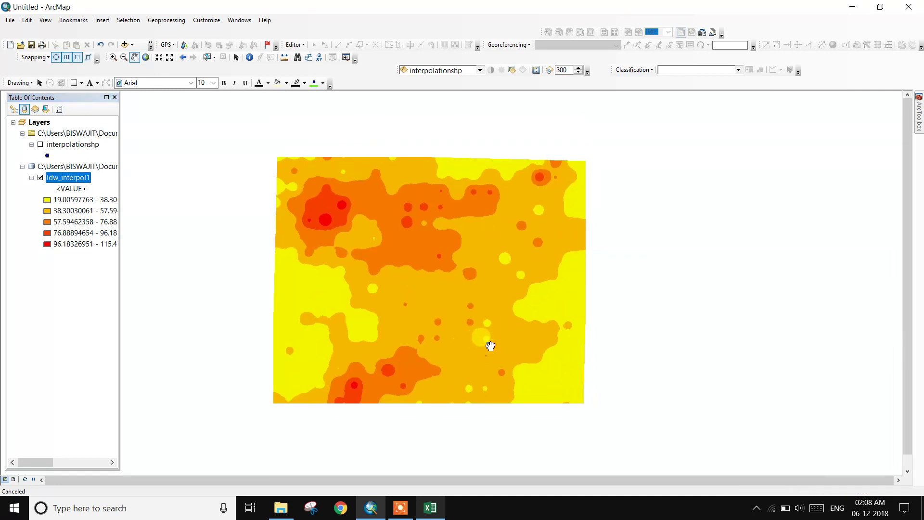
pyautogui.moveTo(414, 316); pyautogui.dragTo(420, 270)
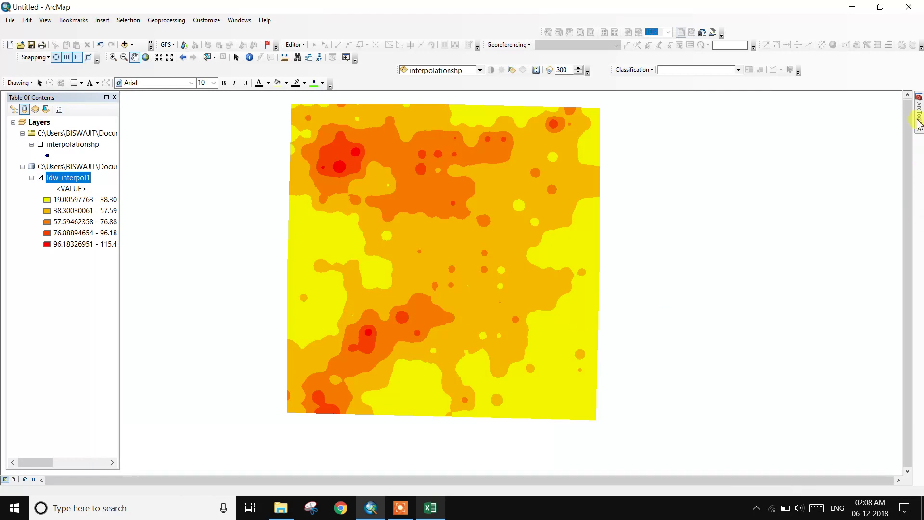
pyautogui.moveTo(919, 124)
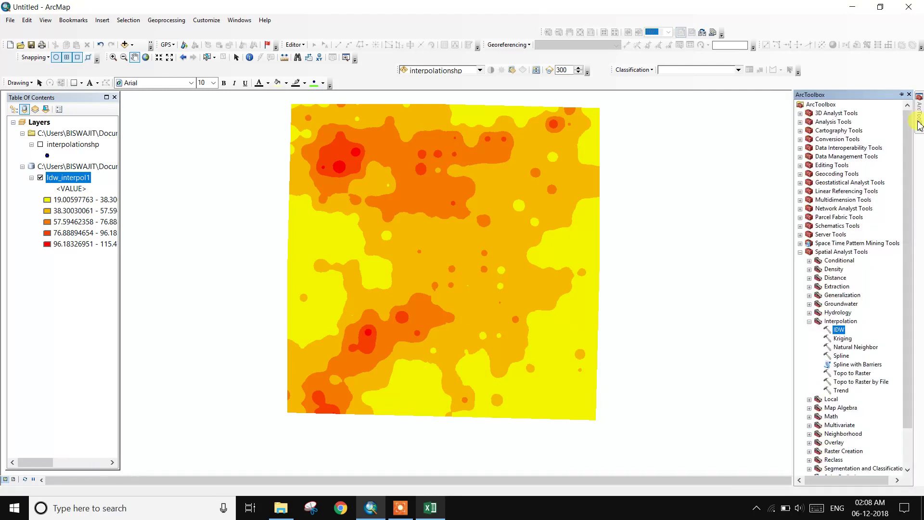
pyautogui.doubleClick(843, 339)
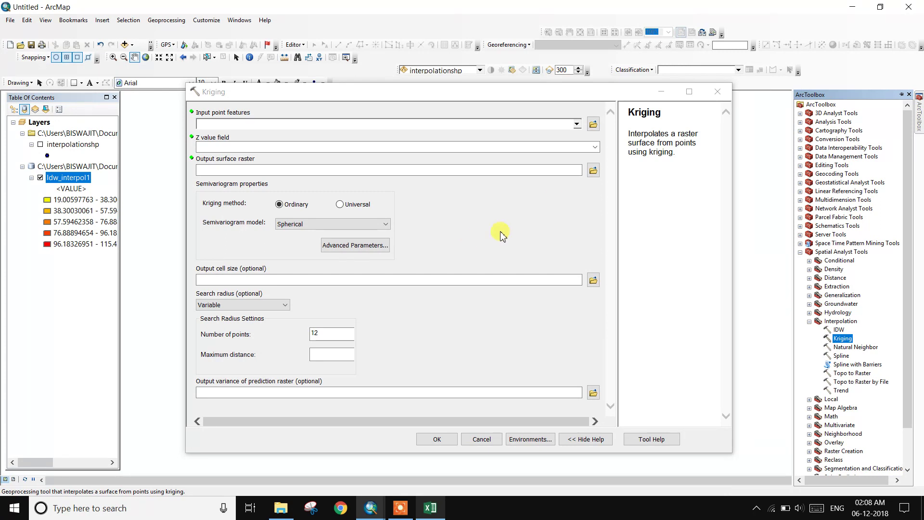
pyautogui.click(576, 124)
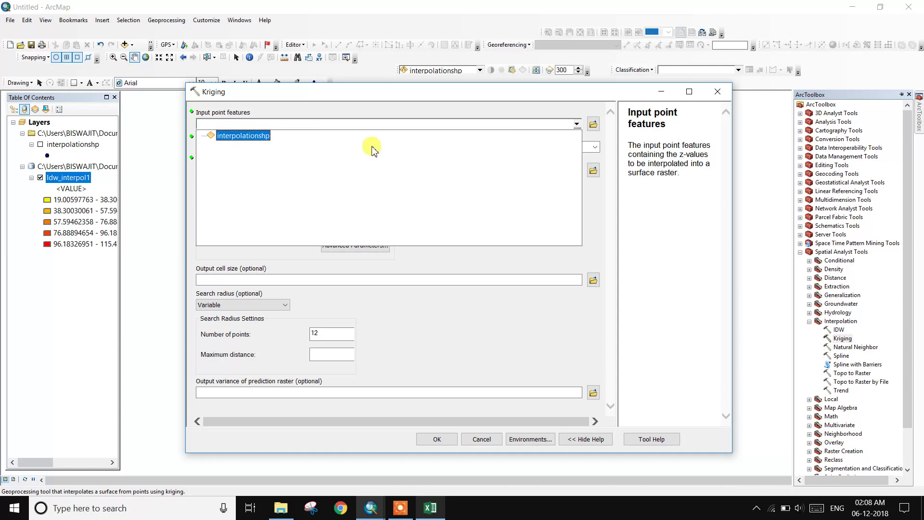
pyautogui.click(243, 137)
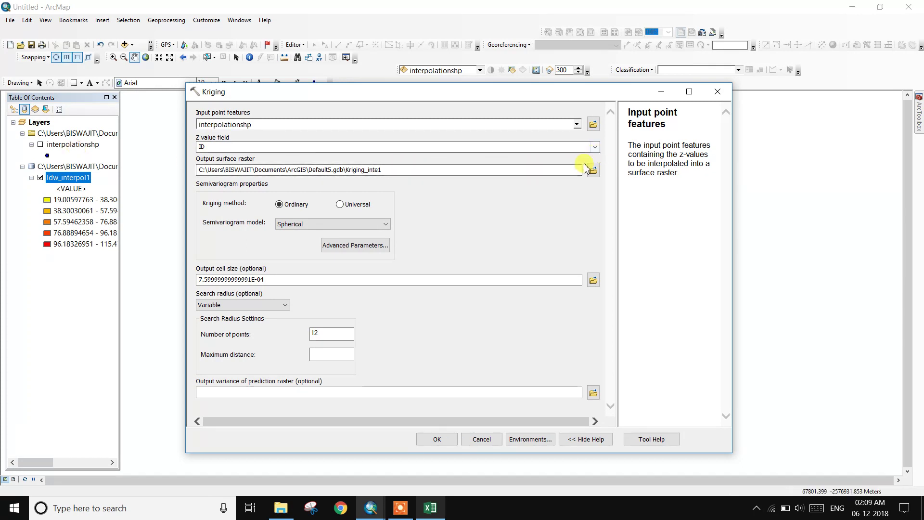
pyautogui.click(595, 151)
pyautogui.click(230, 190)
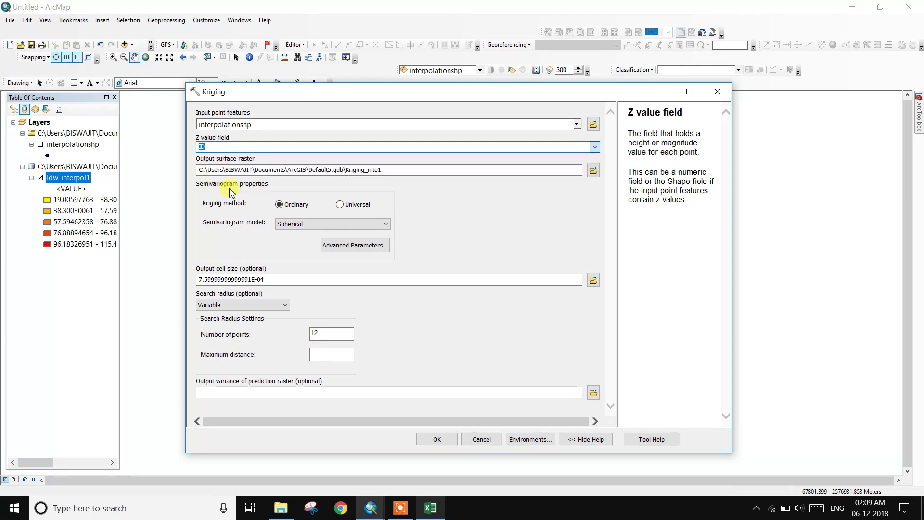
# Step: Run the Kriging interpolation with the default output raster and cell size, Ordinary method, Spherical semivariogram model, and a Variable search radius of 12 points
pyautogui.click(593, 169)
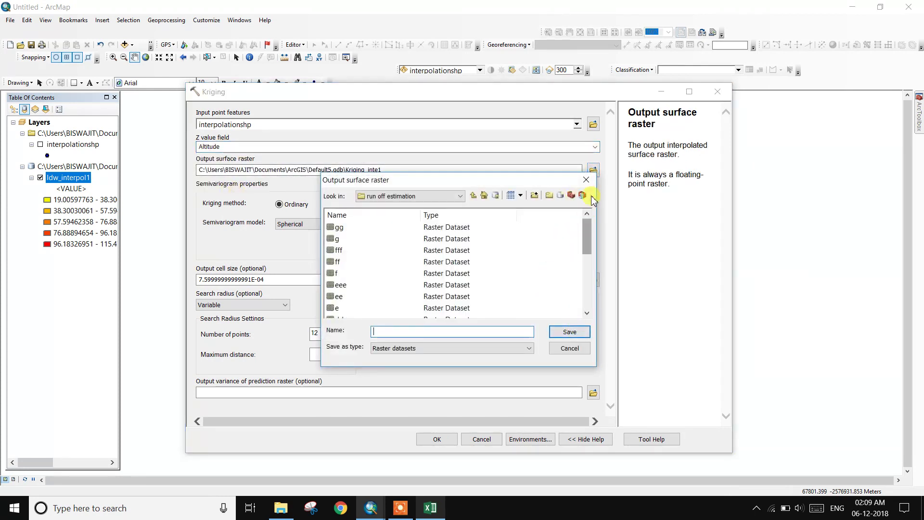
pyautogui.click(575, 350)
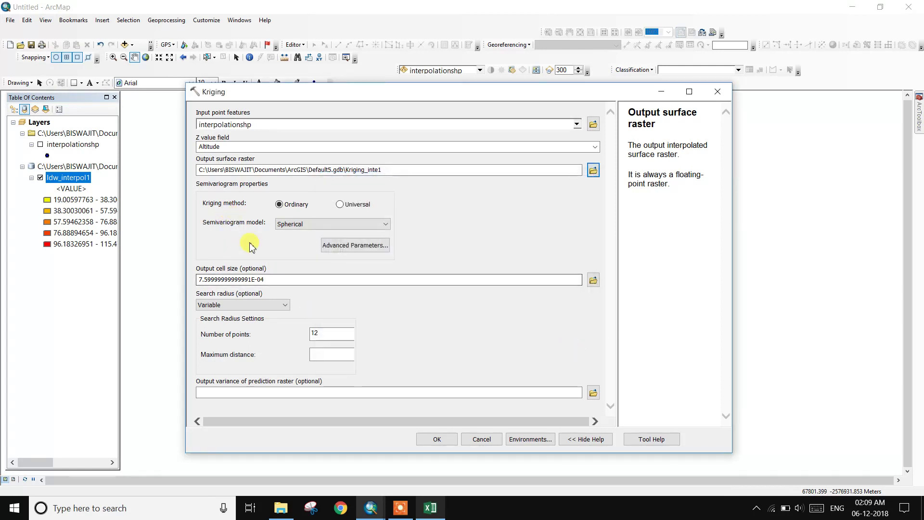
pyautogui.click(436, 440)
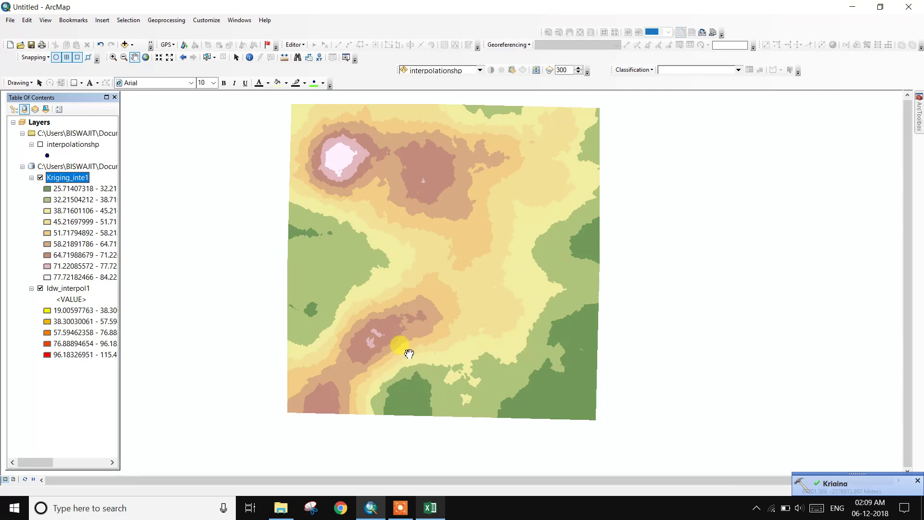
# Step: Set the Kriging_inte1 layer's classified symbology to 5 classes with the light-pink-to-red color ramp and apply it
pyautogui.rightClick(81, 182)
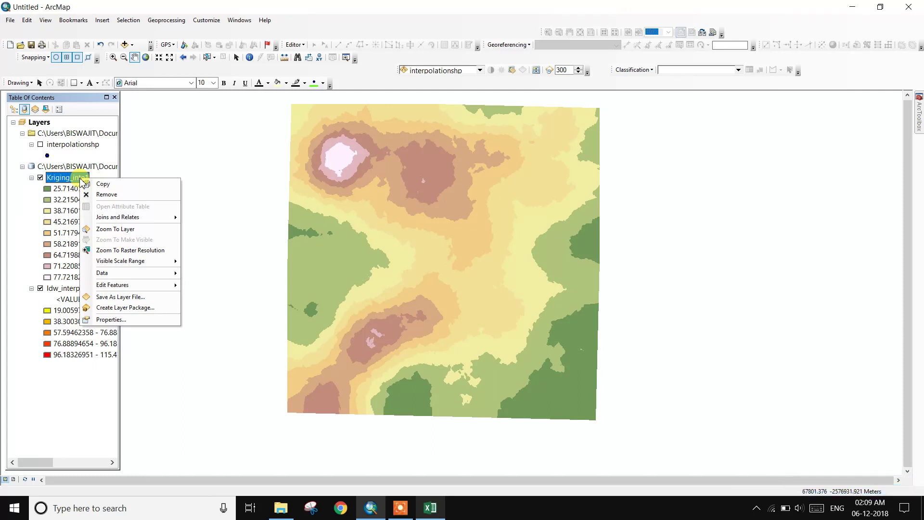
pyautogui.click(109, 320)
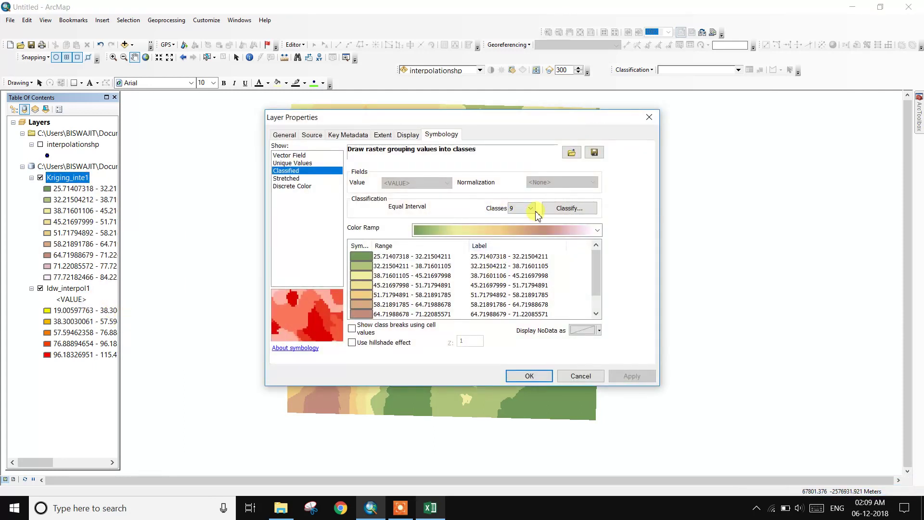
pyautogui.click(531, 209)
pyautogui.click(514, 234)
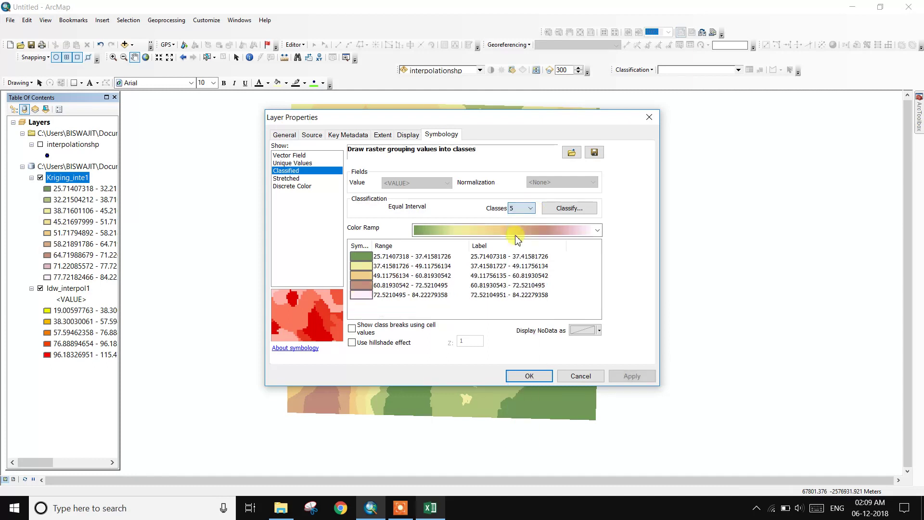
pyautogui.click(587, 231)
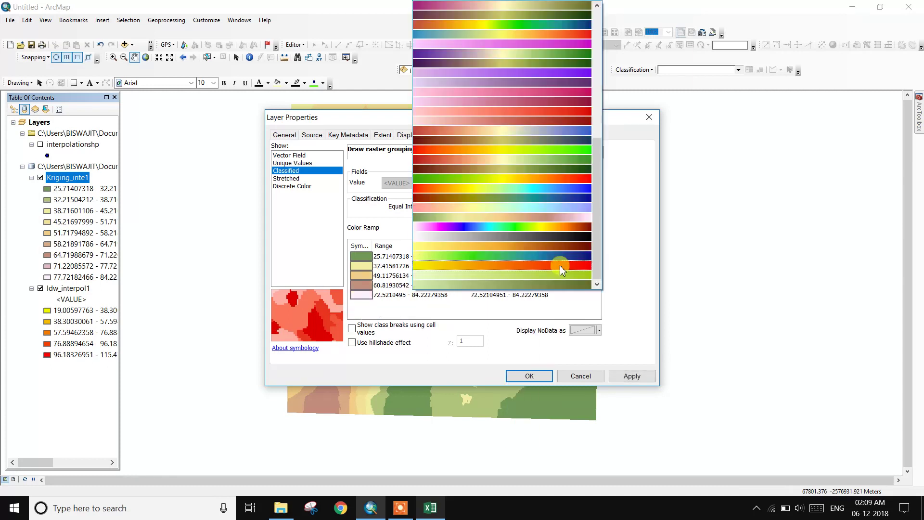
pyautogui.click(531, 117)
pyautogui.click(622, 378)
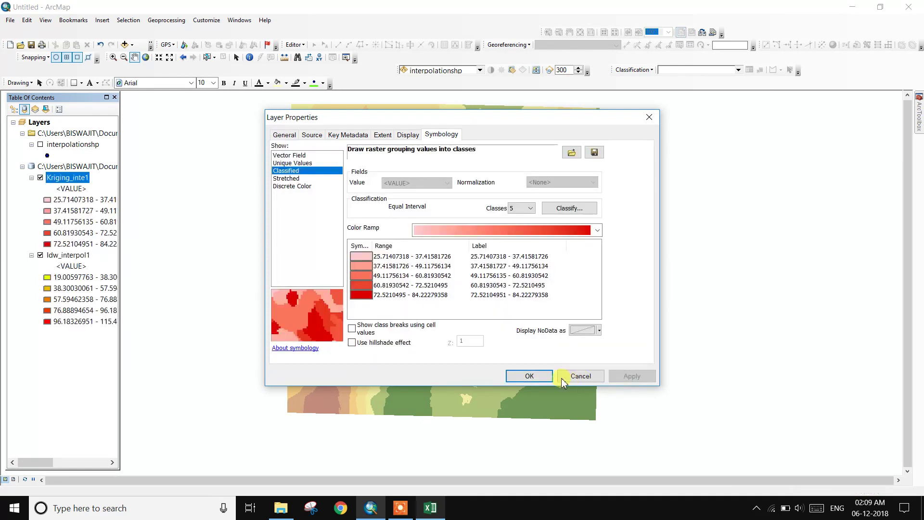
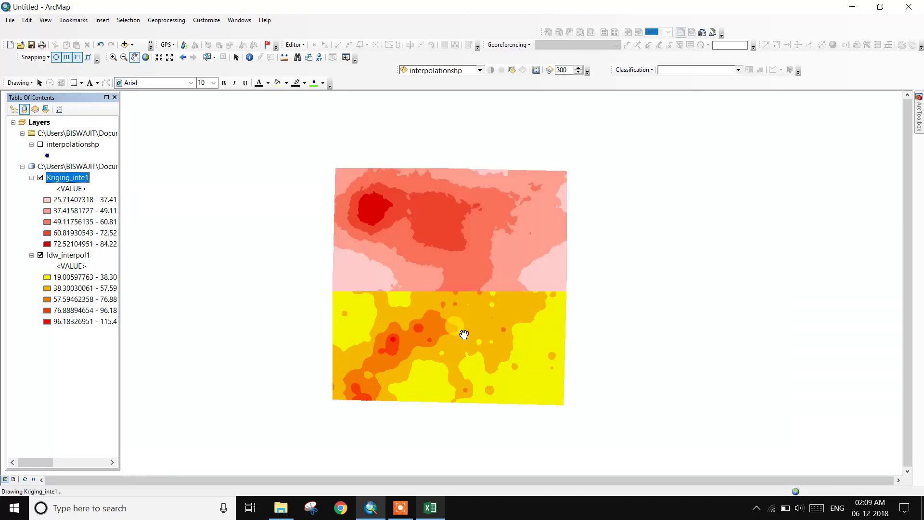
pyautogui.click(421, 349)
pyautogui.moveTo(422, 350); pyautogui.dragTo(445, 335)
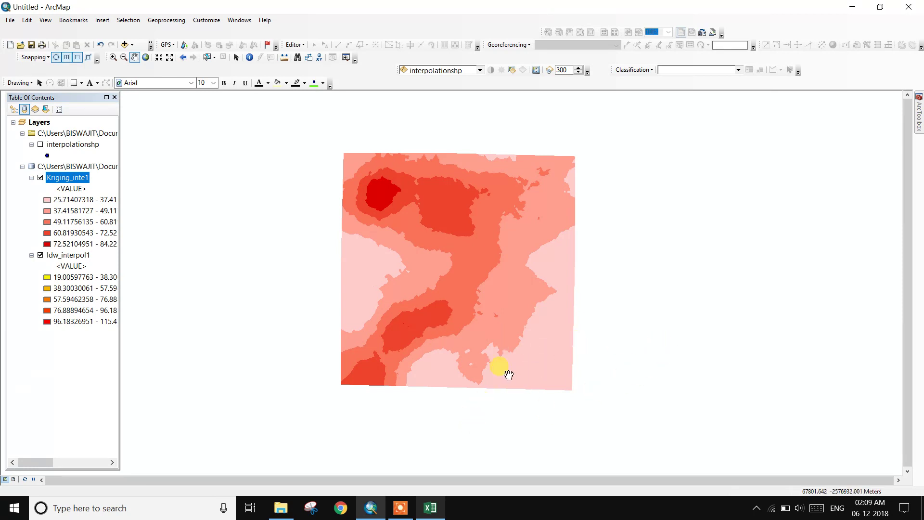
pyautogui.click(400, 507)
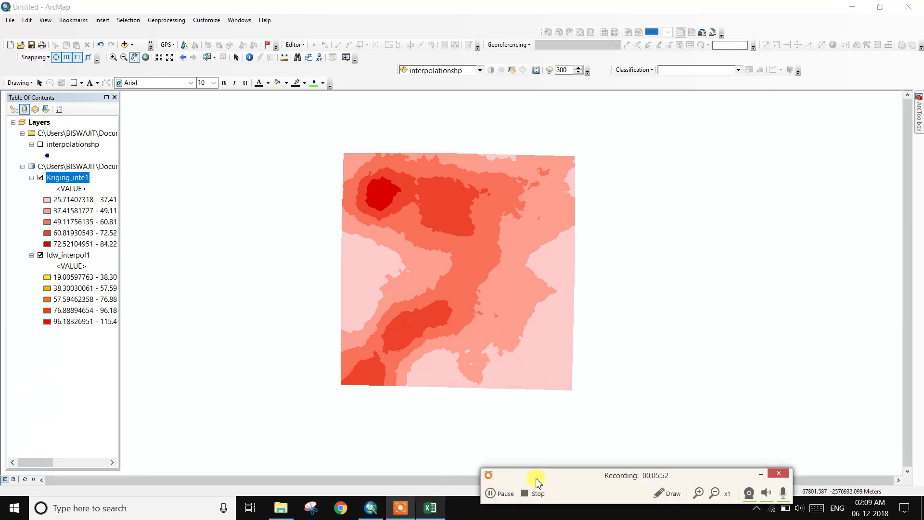
pyautogui.click(501, 494)
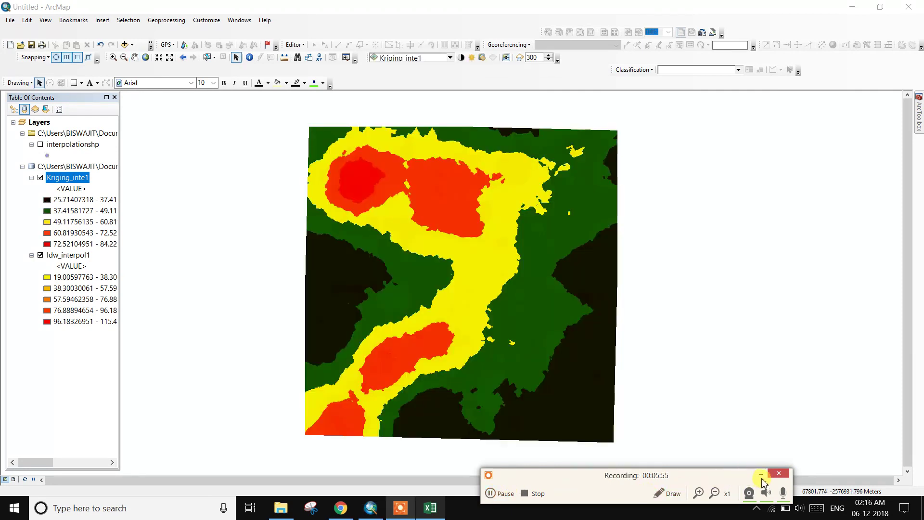
pyautogui.click(759, 475)
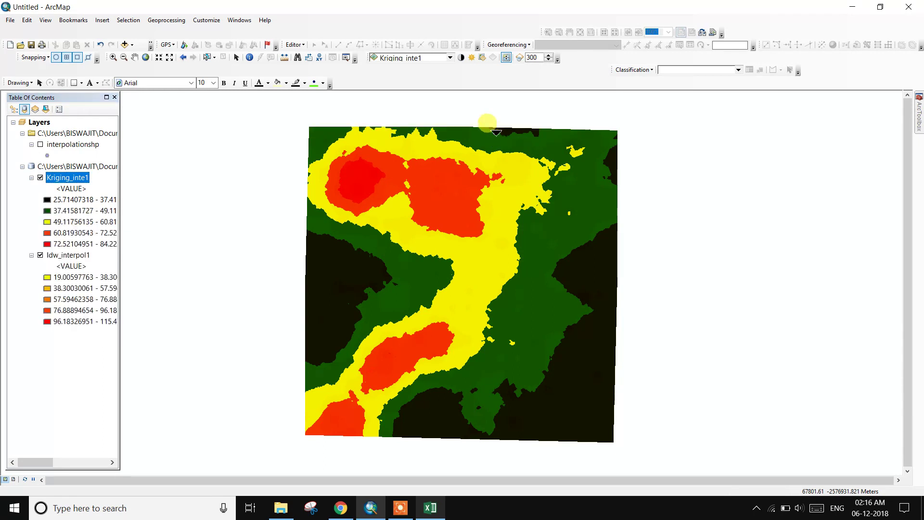
# Step: Compare the Kriging_inte1 raster with the Idw_interpol1 raster beneath it by swiping and flickering the Kriging layer
pyautogui.moveTo(497, 131); pyautogui.dragTo(522, 78)
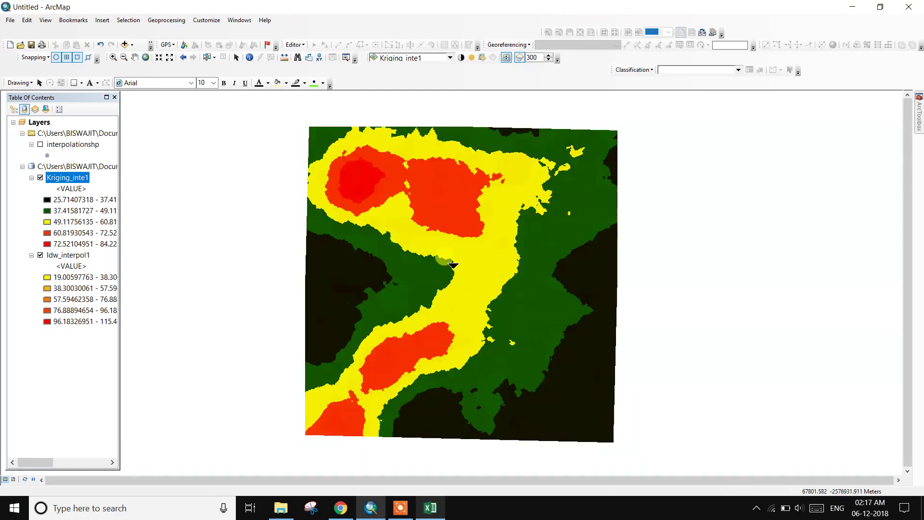
pyautogui.click(521, 59)
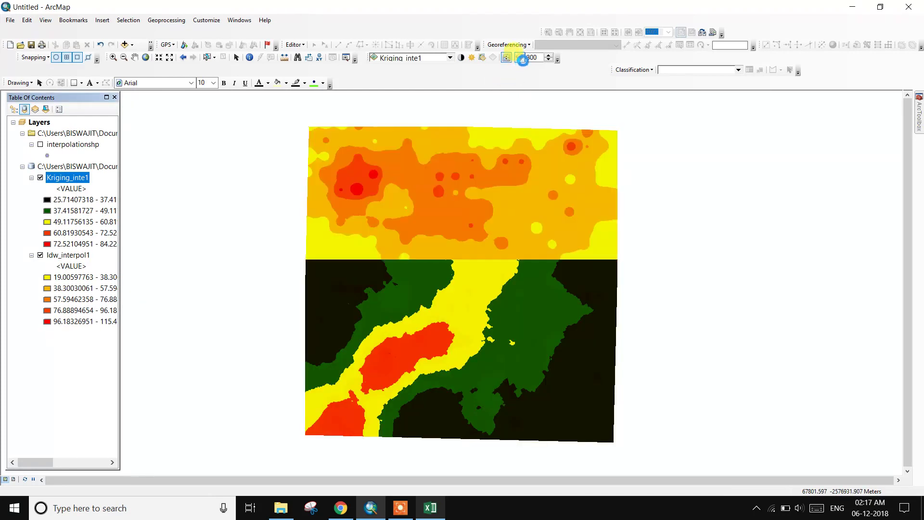
pyautogui.click(520, 59)
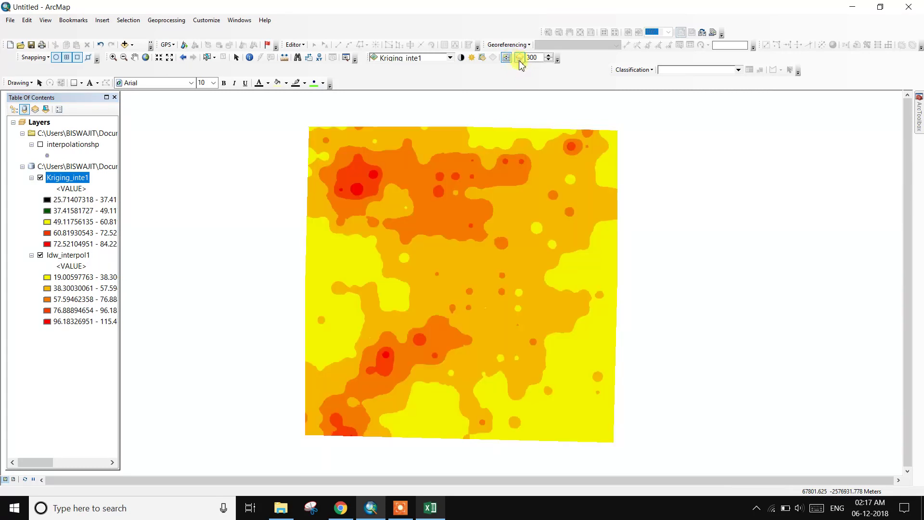
pyautogui.click(494, 61)
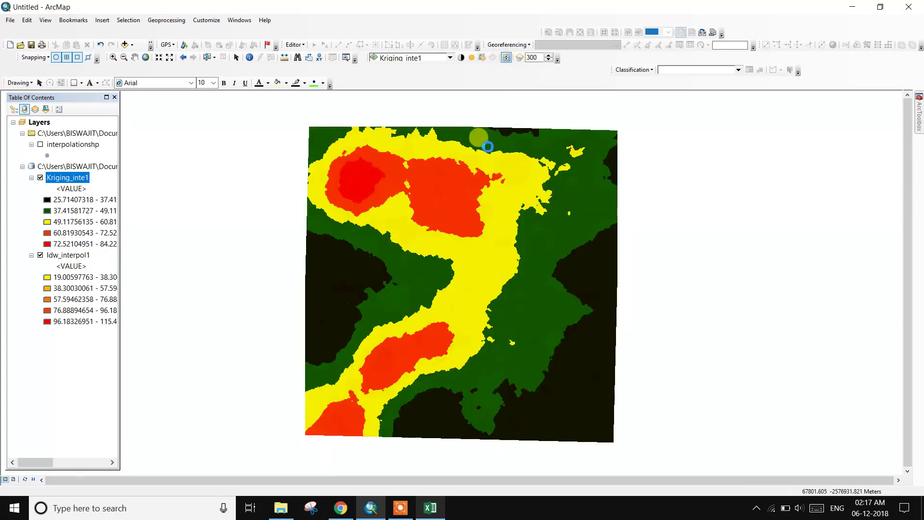
pyautogui.moveTo(485, 204); pyautogui.dragTo(405, 124)
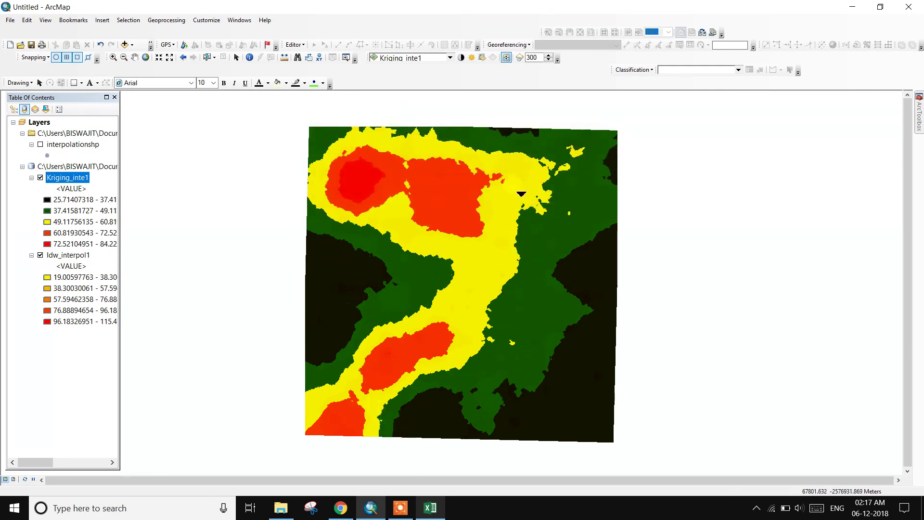
pyautogui.click(236, 57)
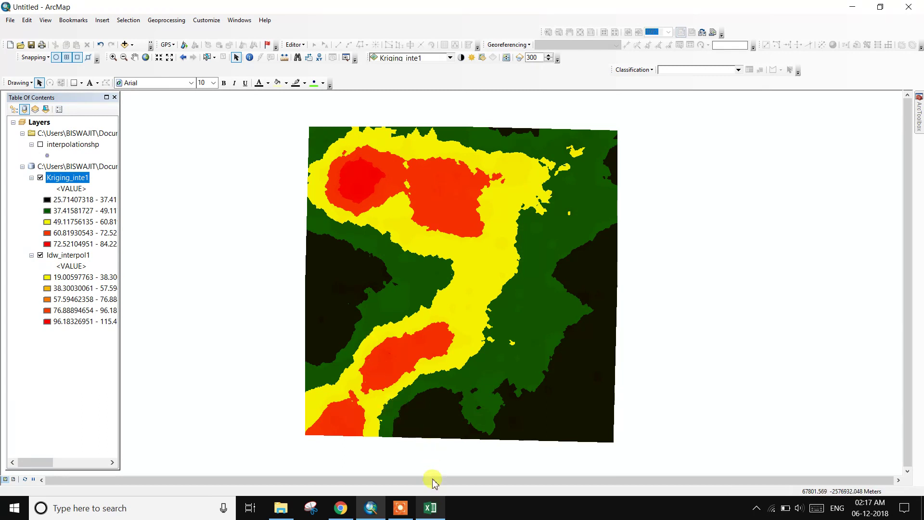
pyautogui.click(402, 509)
pyautogui.click(564, 503)
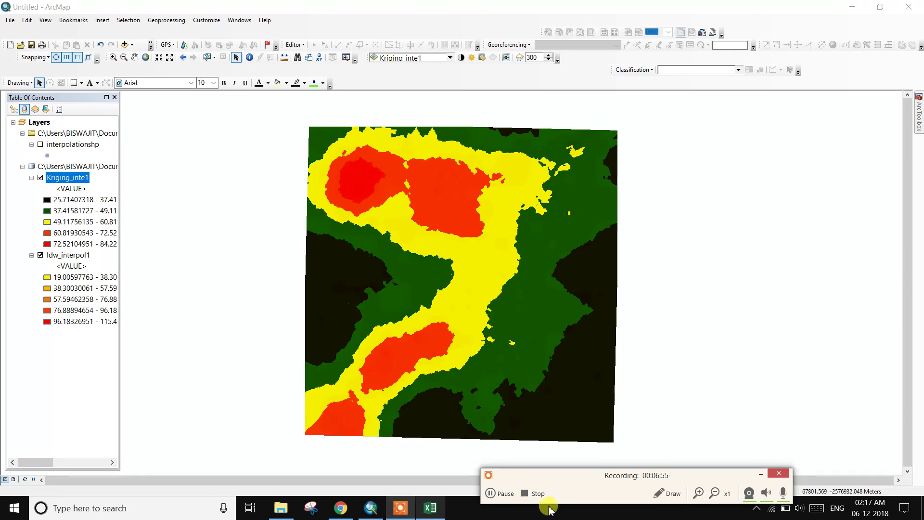